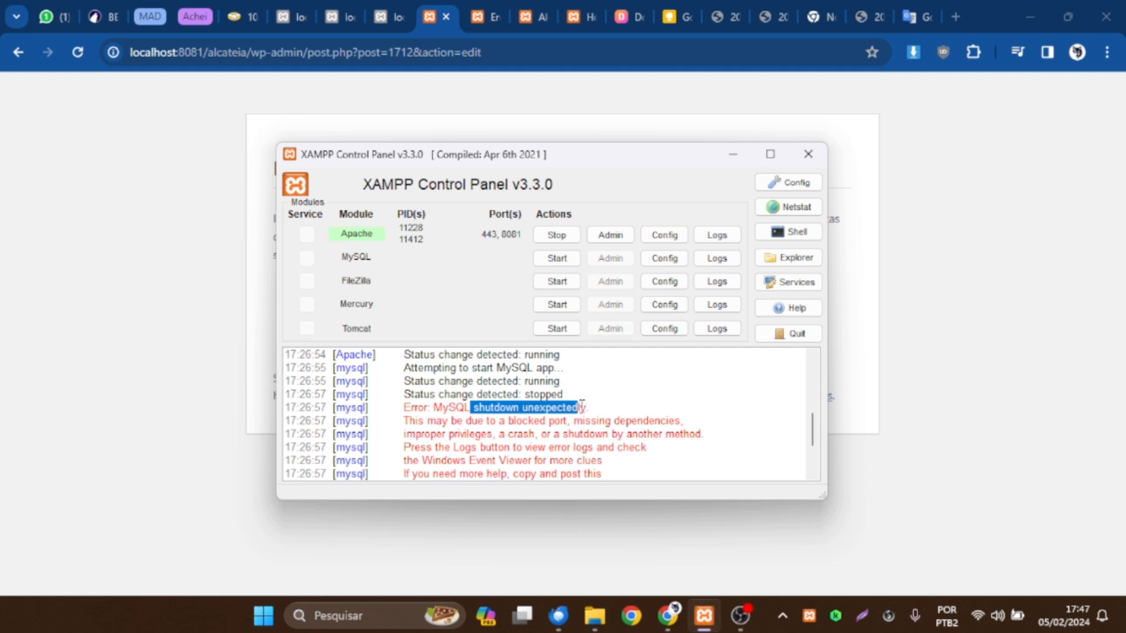
Examine the MySQL start attempt and shutdown error lines in the XAMPP log.
left_click(696, 413)
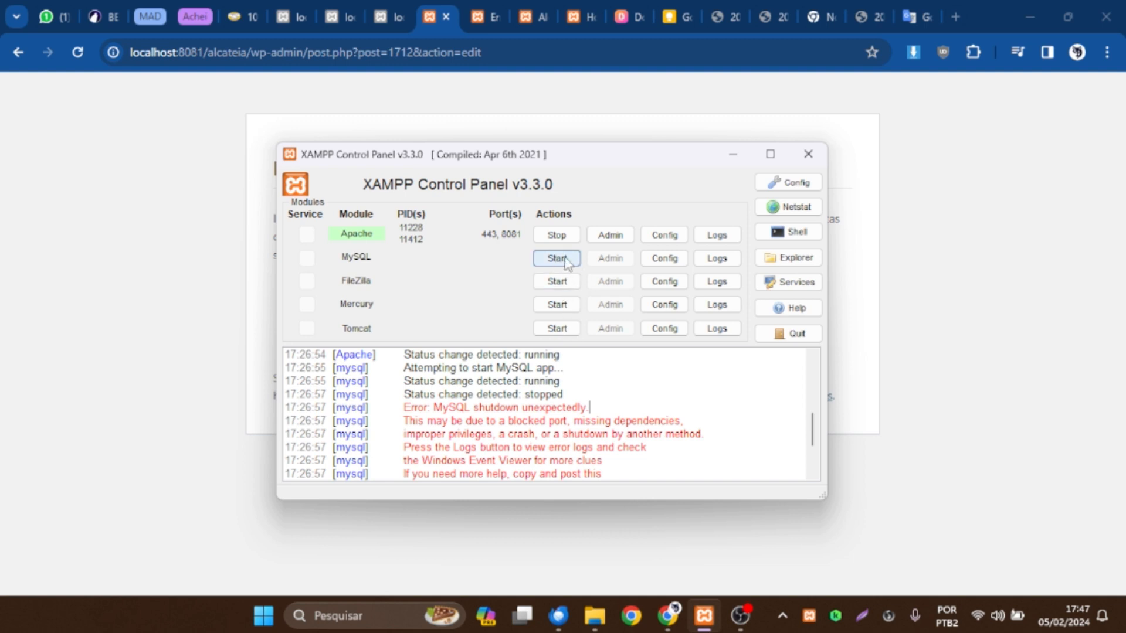
left_click_drag(564, 381, 498, 394)
left_click_drag(591, 407, 463, 406)
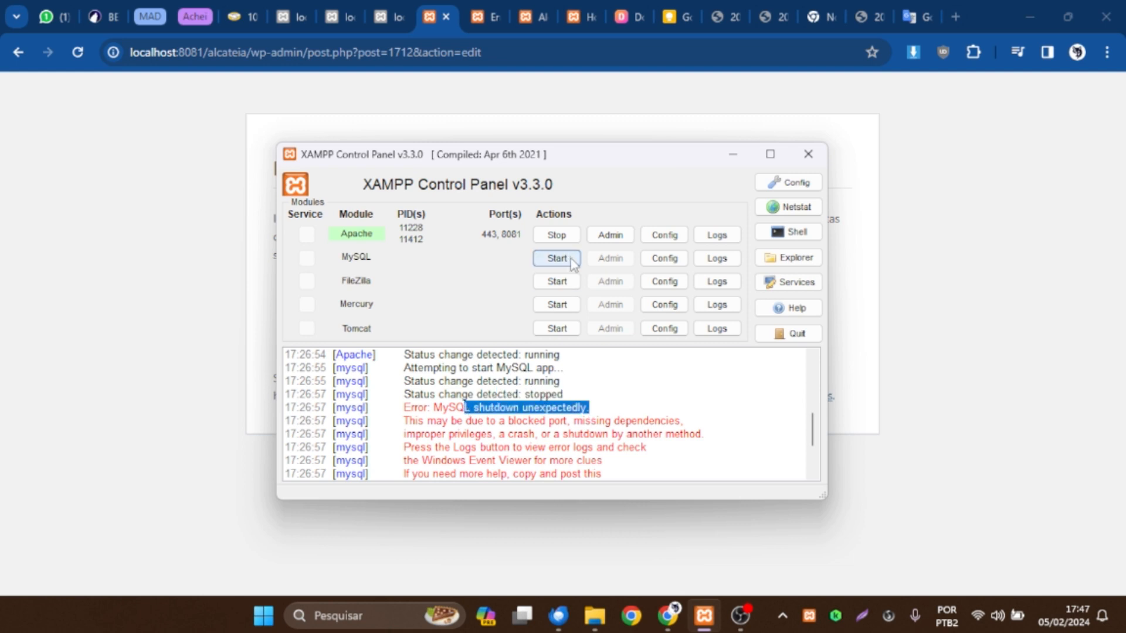
Close the XAMPP window, stop the Apache module and quit the XAMPP control program.
left_click(808, 154)
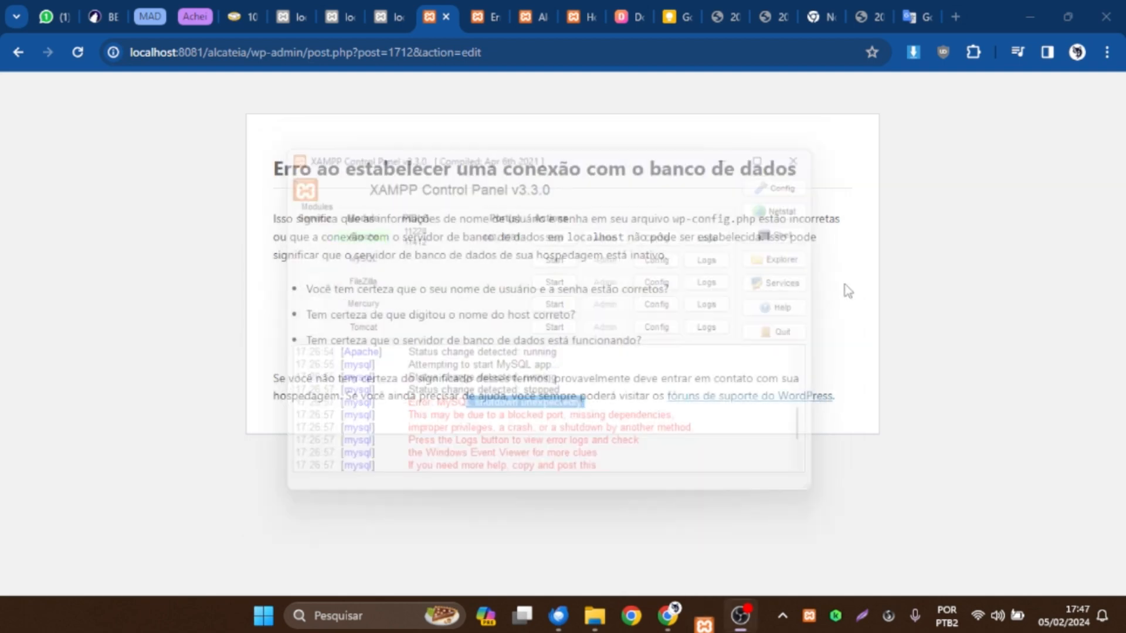
right_click(810, 616)
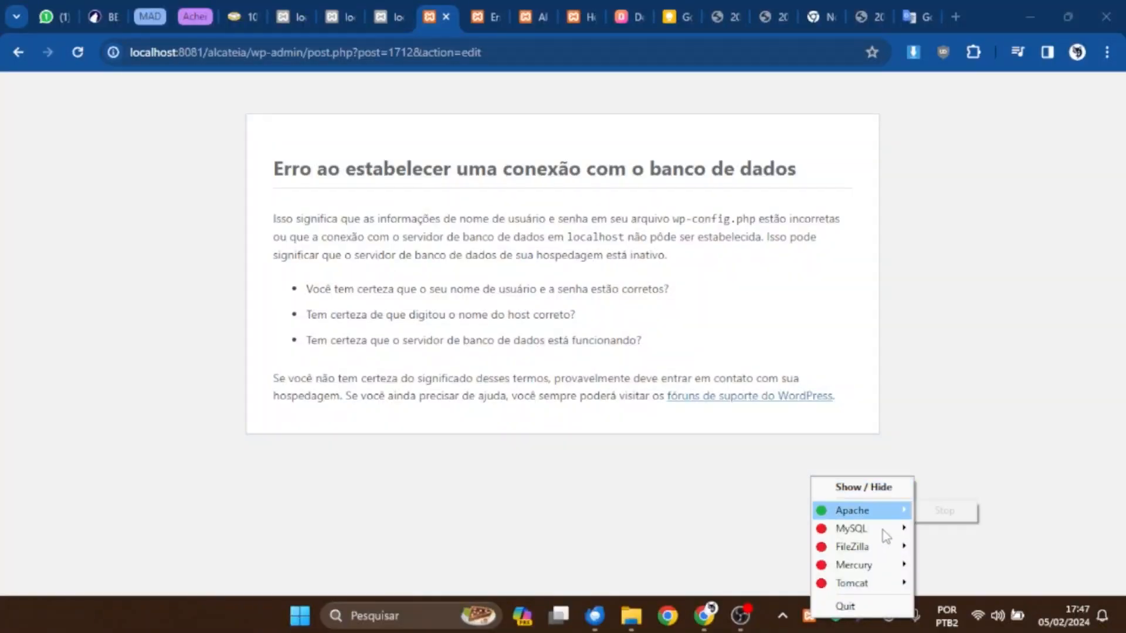
left_click(929, 510)
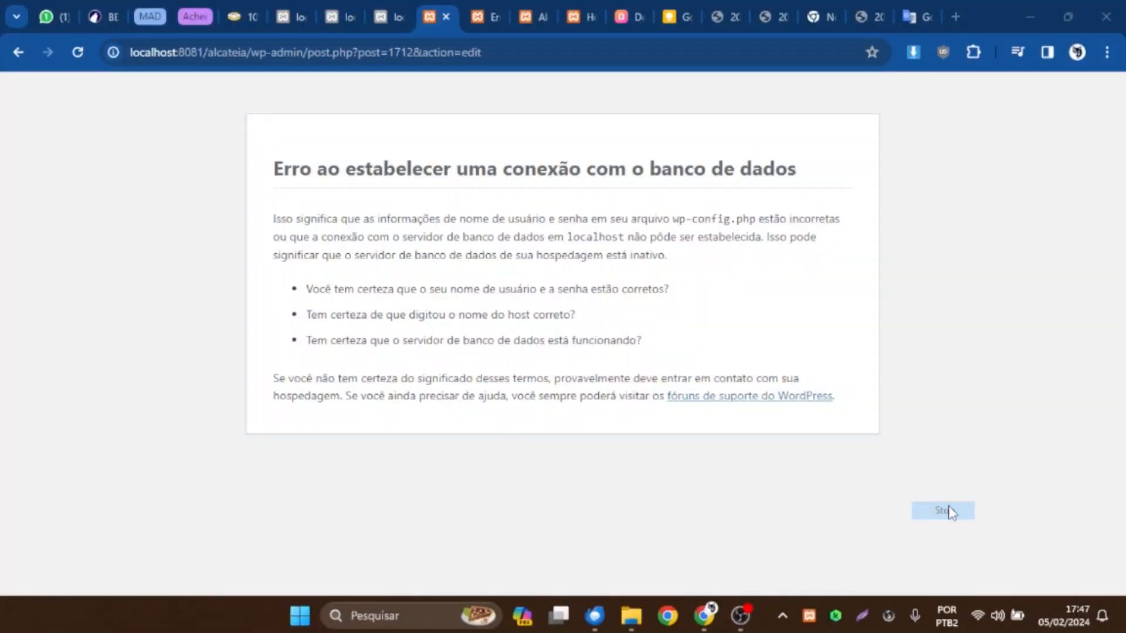
right_click(809, 616)
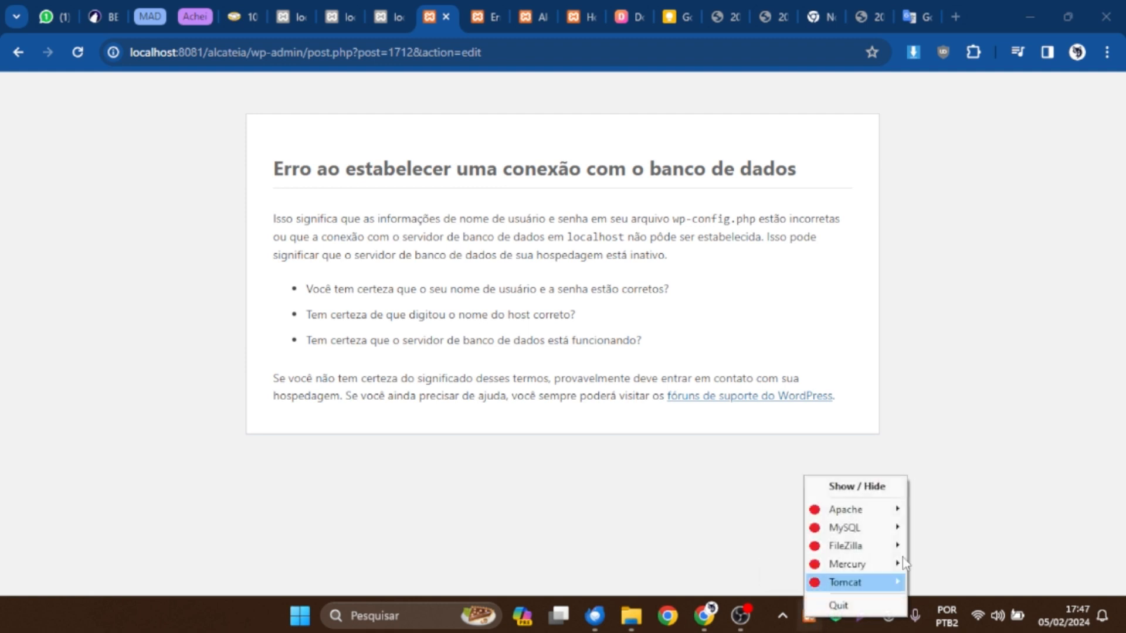
left_click(835, 604)
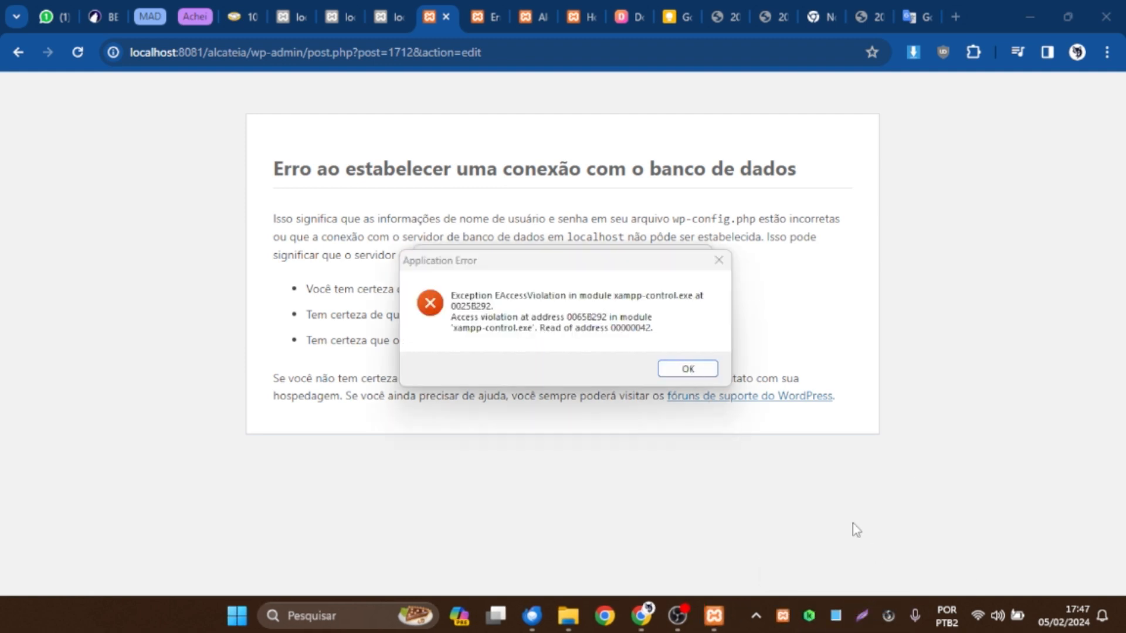
End the xampp-control.exe process in the Windows Task Manager and close the Task Manager.
key("ctrl+shift+Escape")
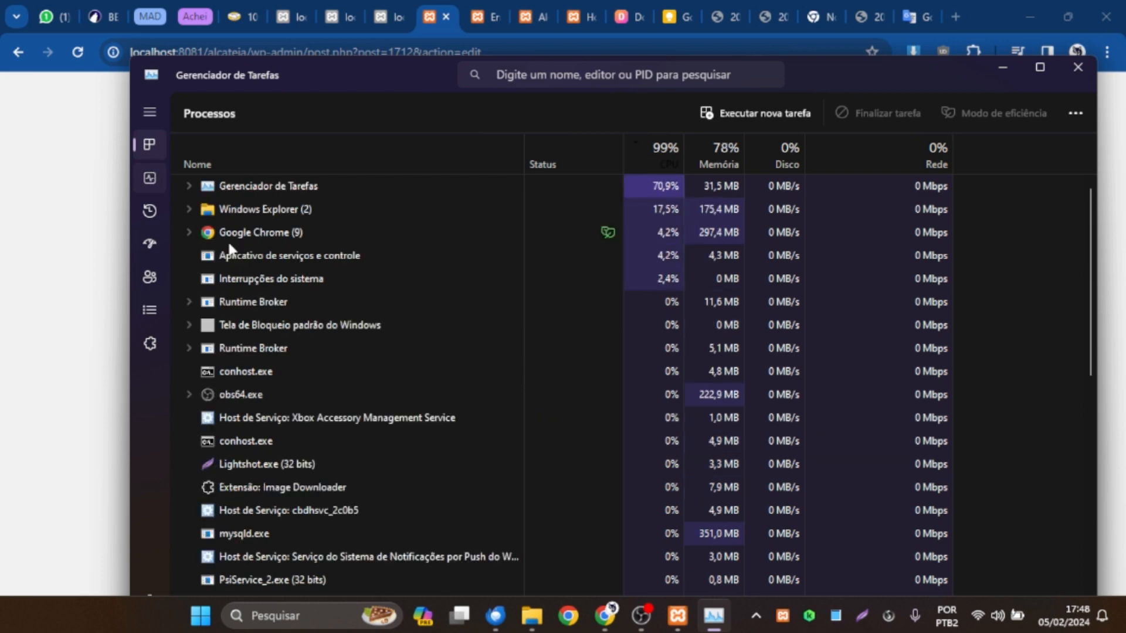
left_click(148, 147)
right_click(273, 231)
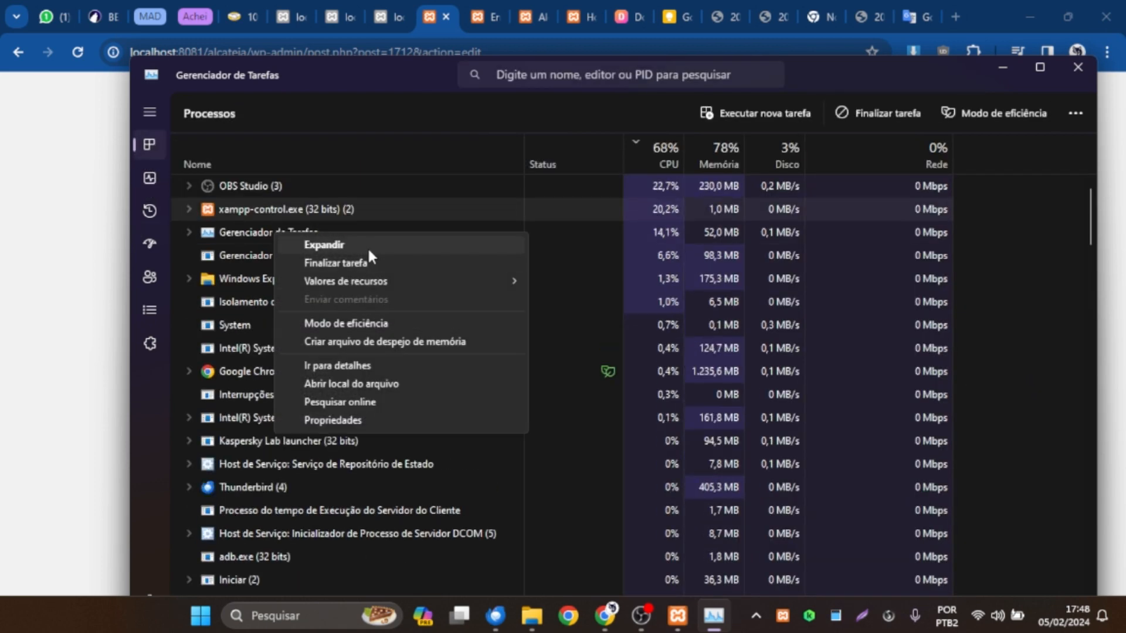
left_click(368, 262)
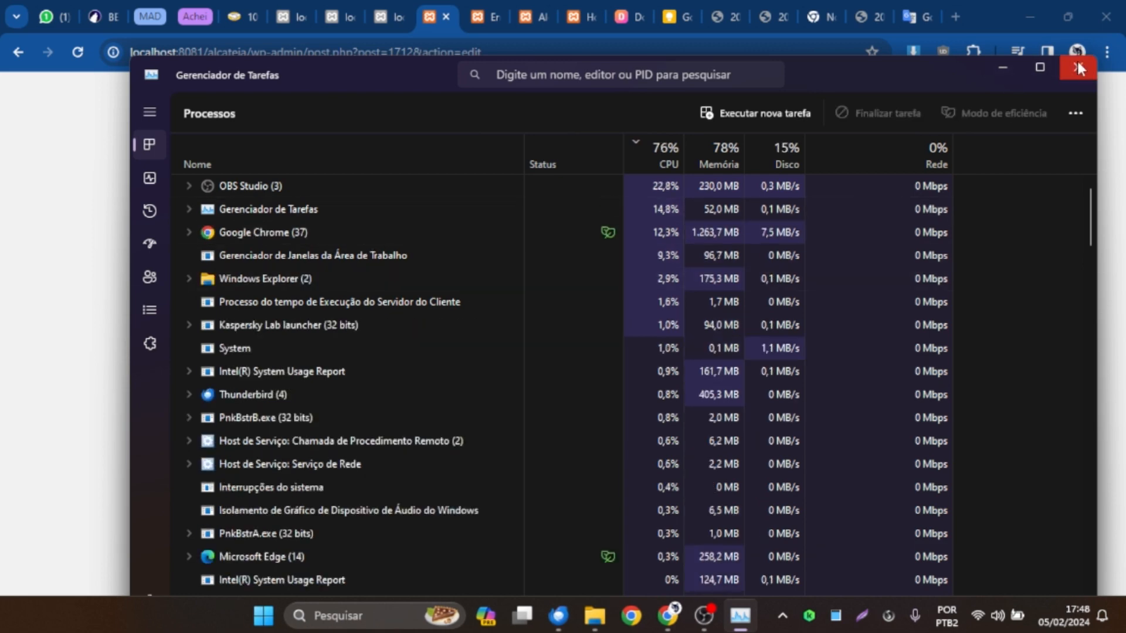
left_click(1079, 68)
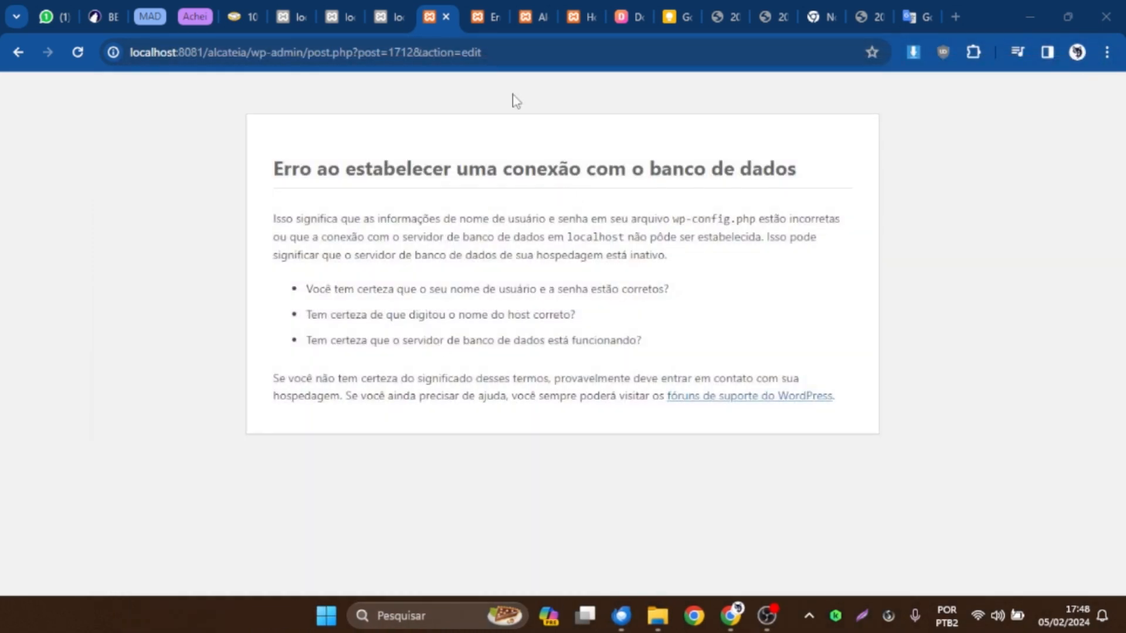
Reload the localhost:8081/alcateia/ site in the browser to check whether it responds.
left_click(498, 15)
left_click(535, 10)
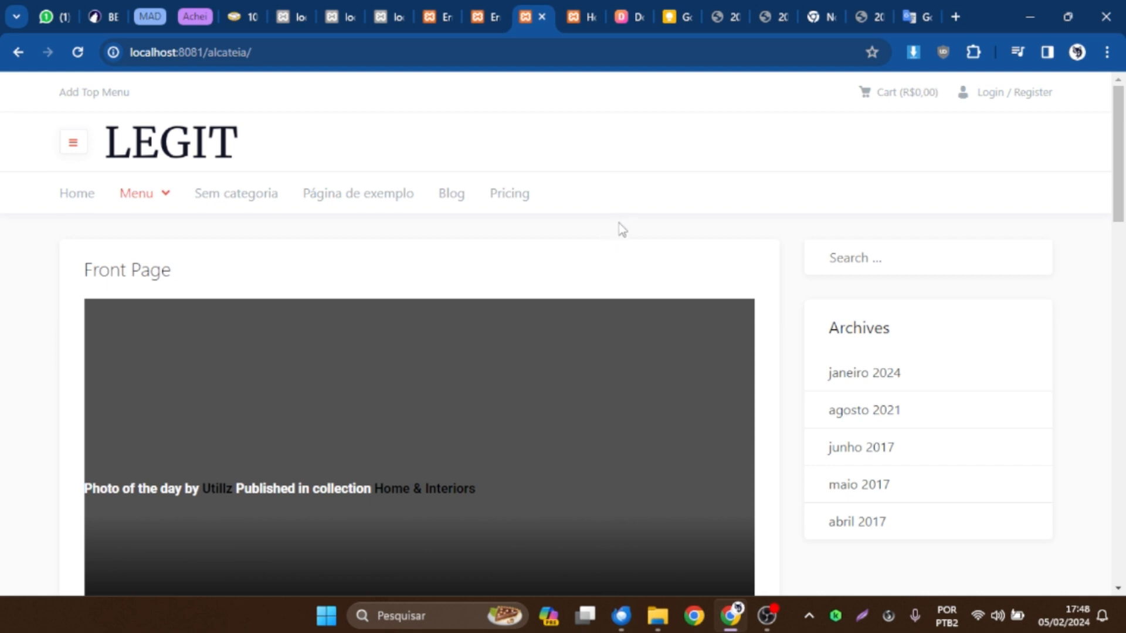
key("F5")
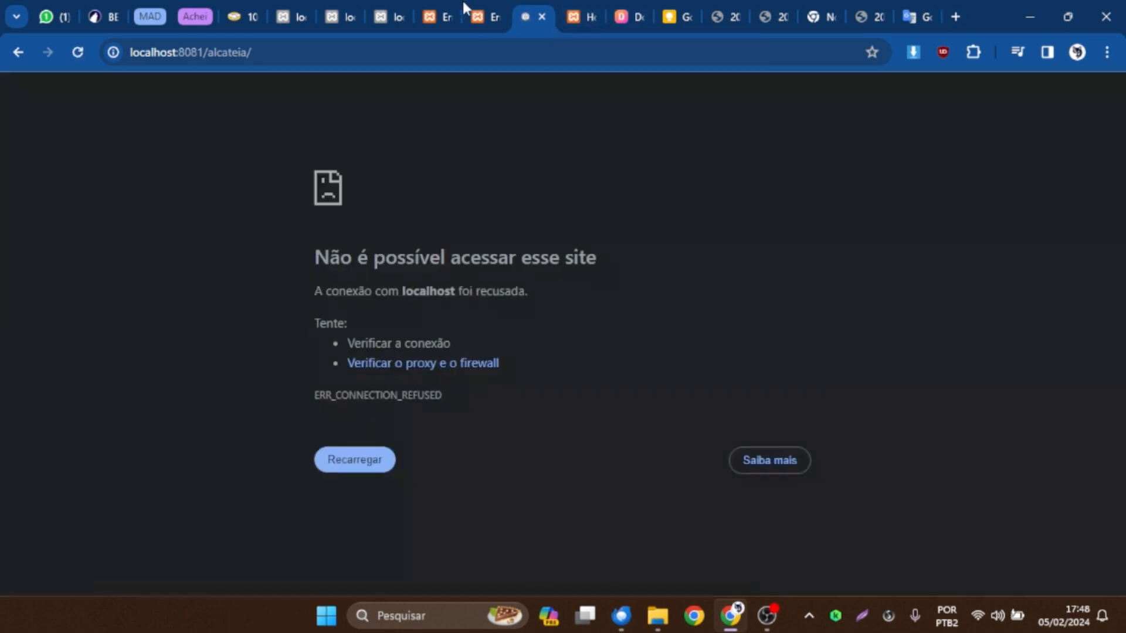
key("F5")
Relaunch the XAMPP Control Panel and start the Apache and MySQL modules.
left_click(452, 611)
type("xamp")
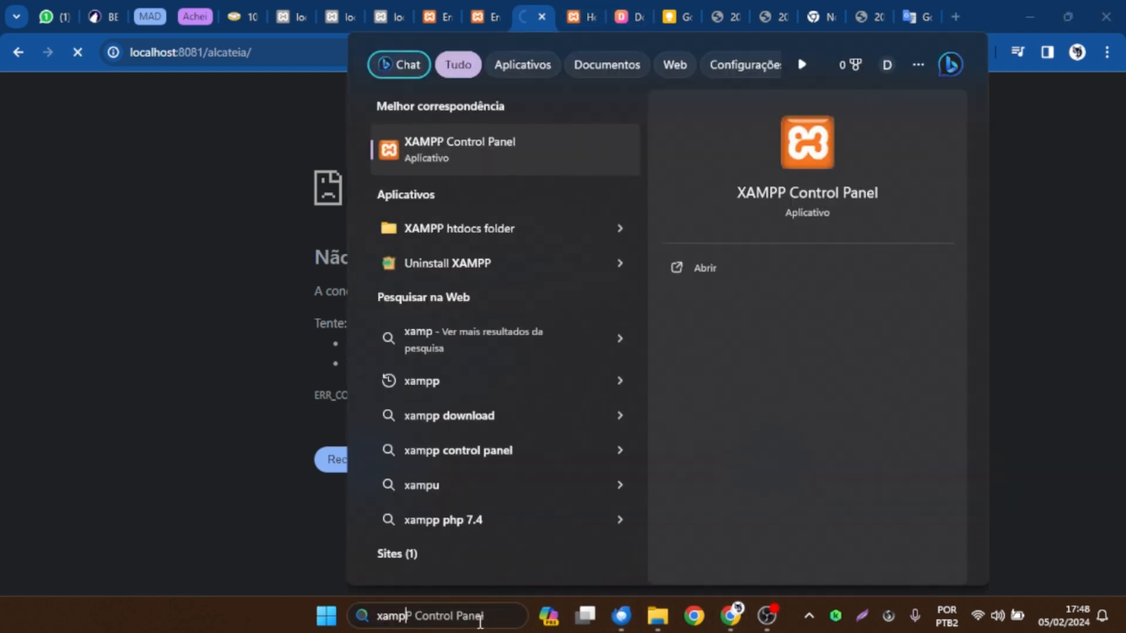
key("Return")
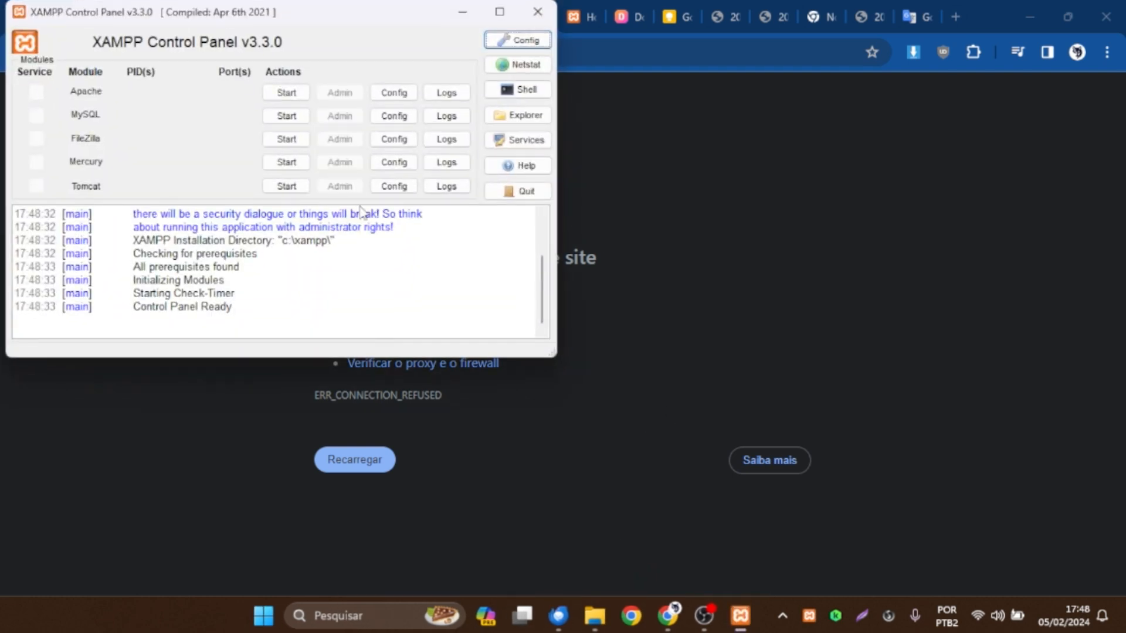
left_click_drag(311, 16, 602, 101)
left_click(578, 176)
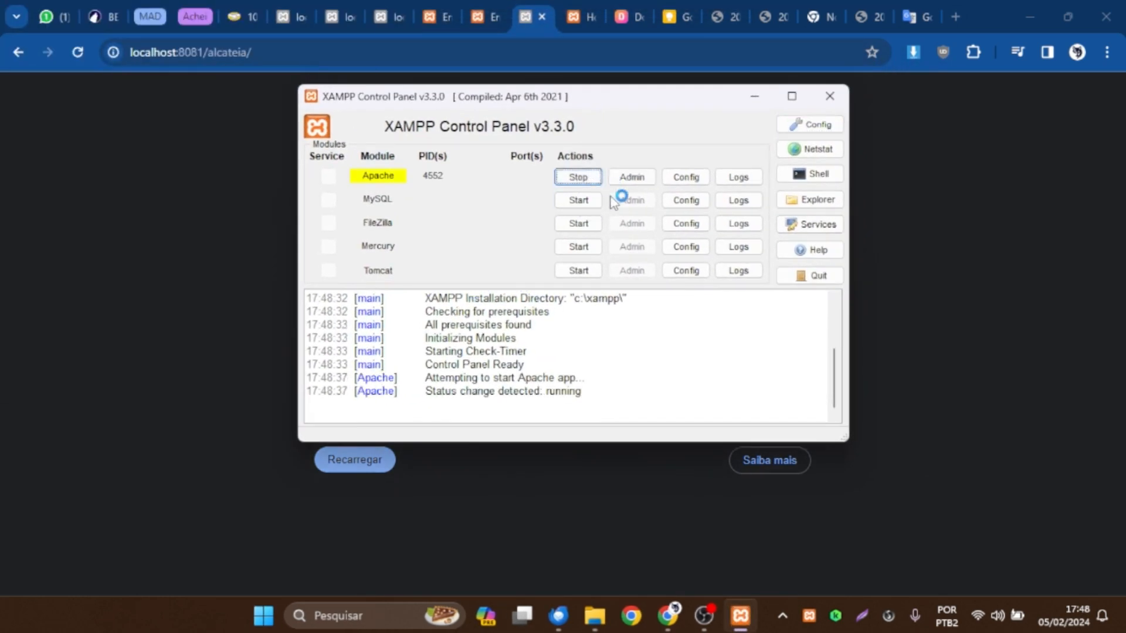
left_click(585, 202)
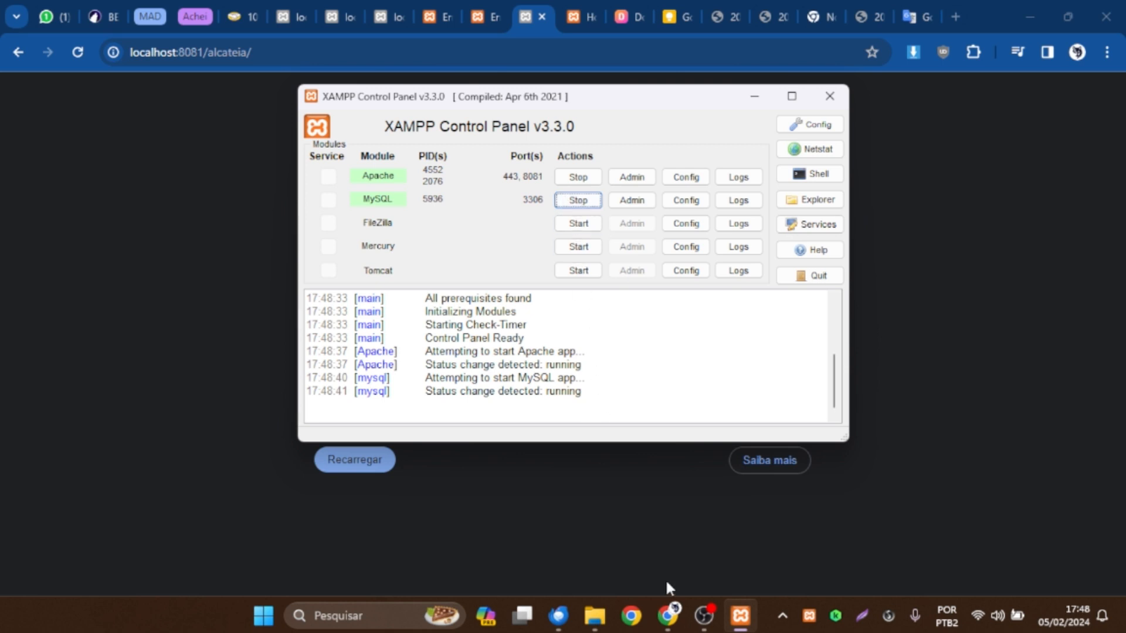
Switch to the C:\xampp\mysql folder in File Explorer and delete its data_old folder.
mouse_move(602, 609)
left_click(638, 551)
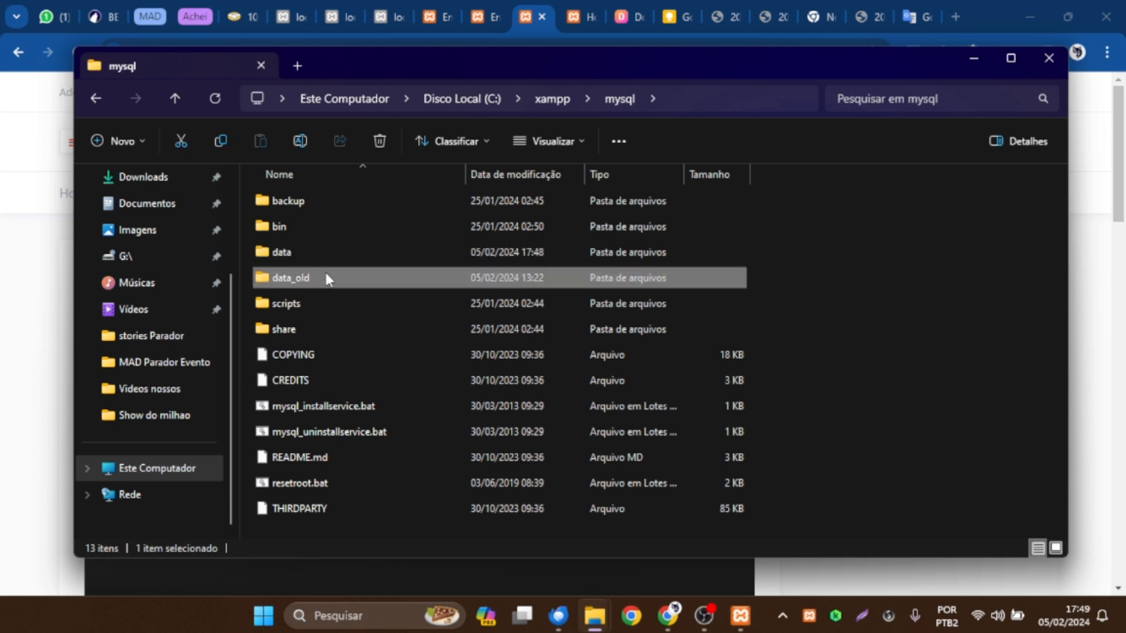
key("shift+Delete")
key("Escape")
key("Delete")
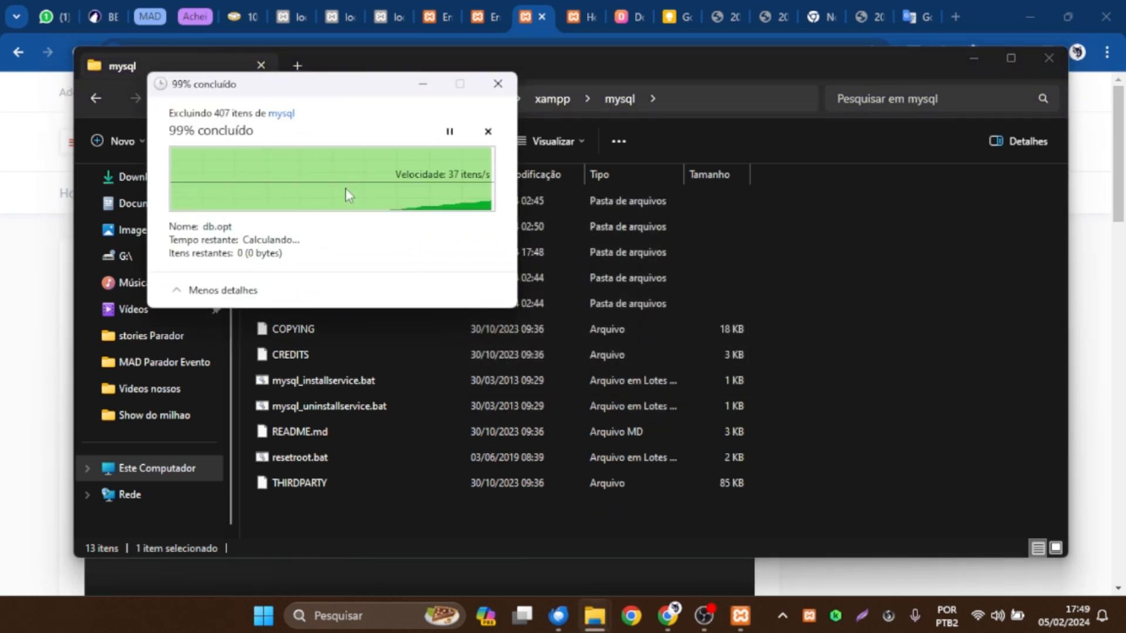
Duplicate the data folder inside C:\xampp\mysql by copying and pasting it in place.
left_click(282, 251)
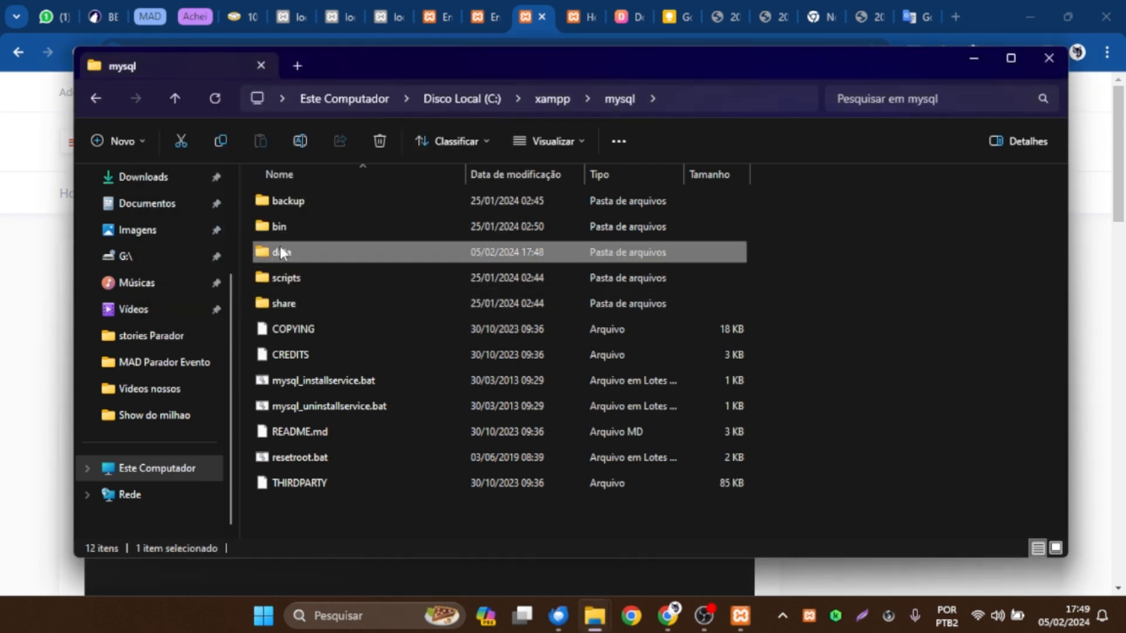
right_click(299, 253)
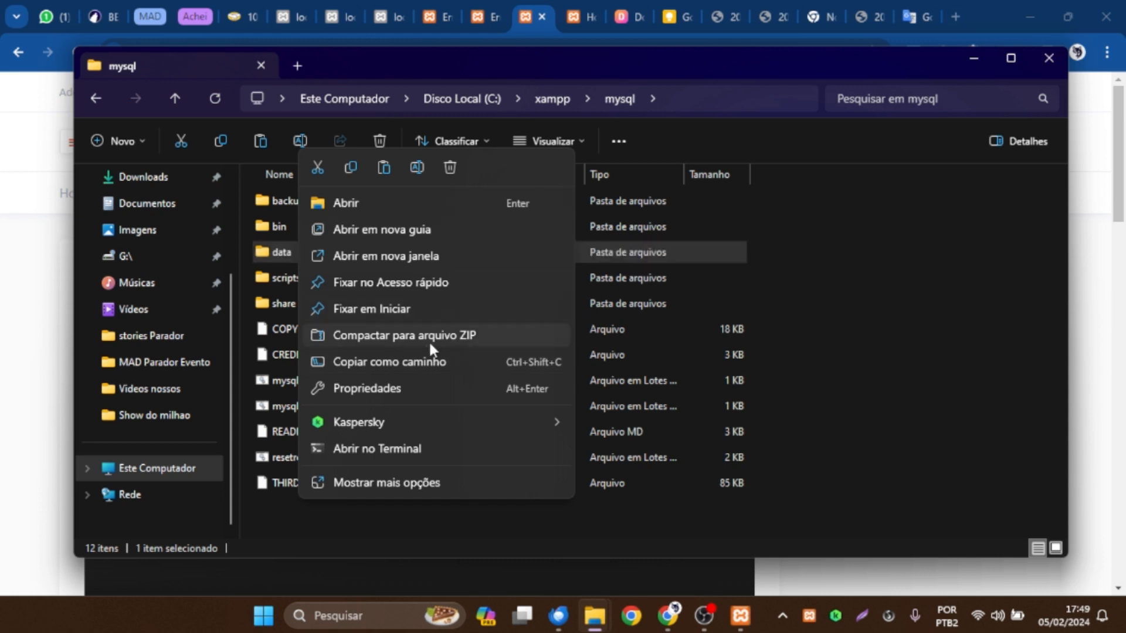
left_click(280, 253)
right_click(281, 253)
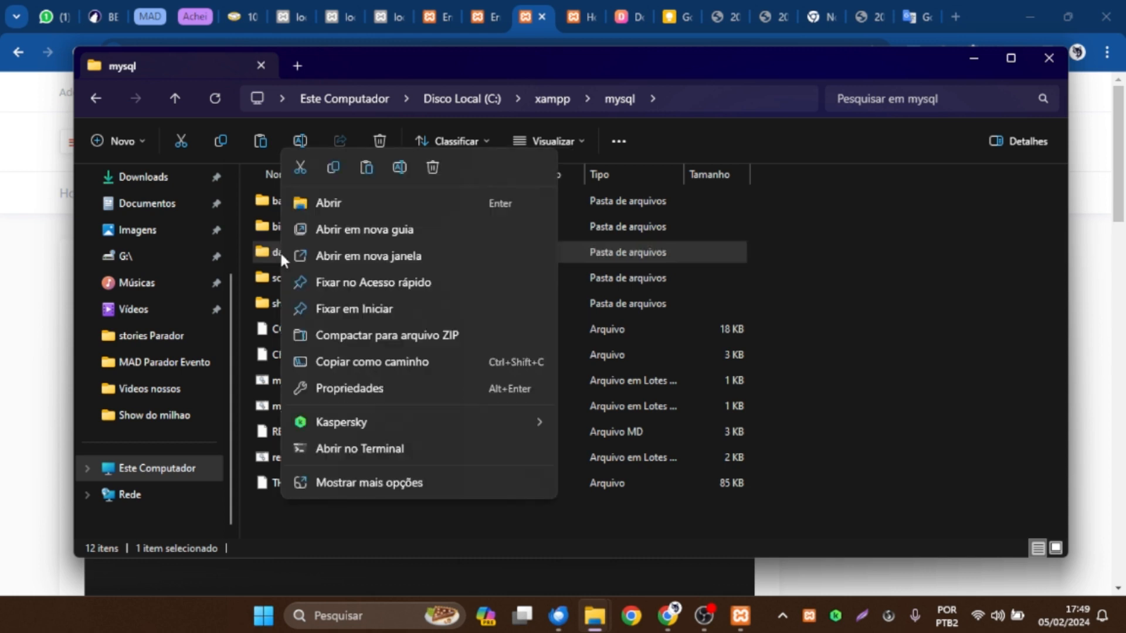
left_click(346, 484)
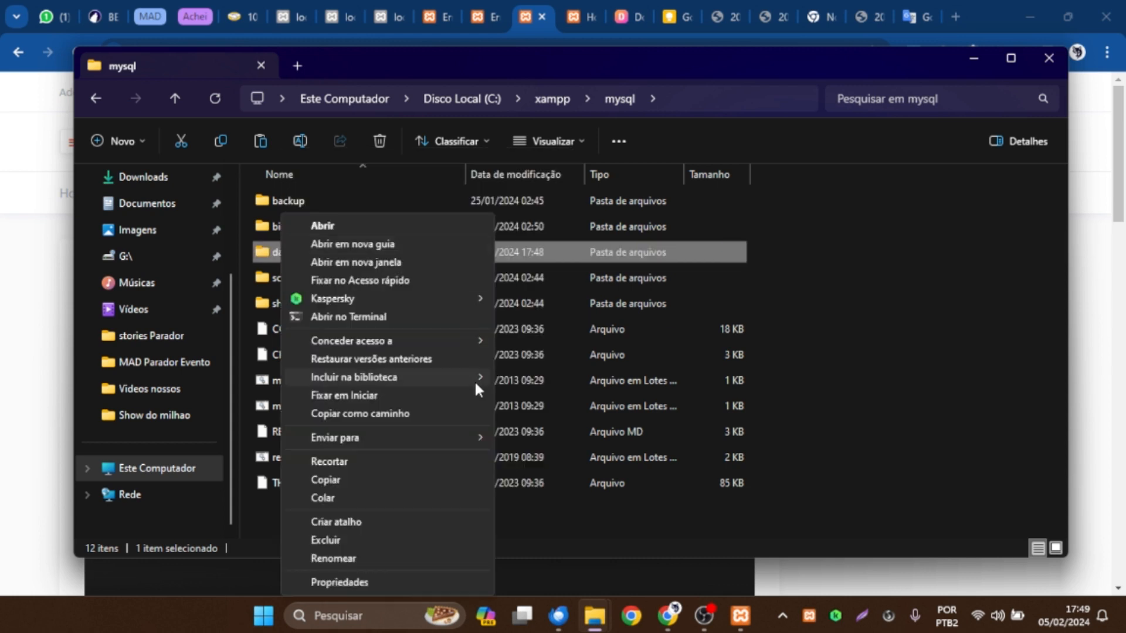
left_click(349, 480)
left_click(386, 512)
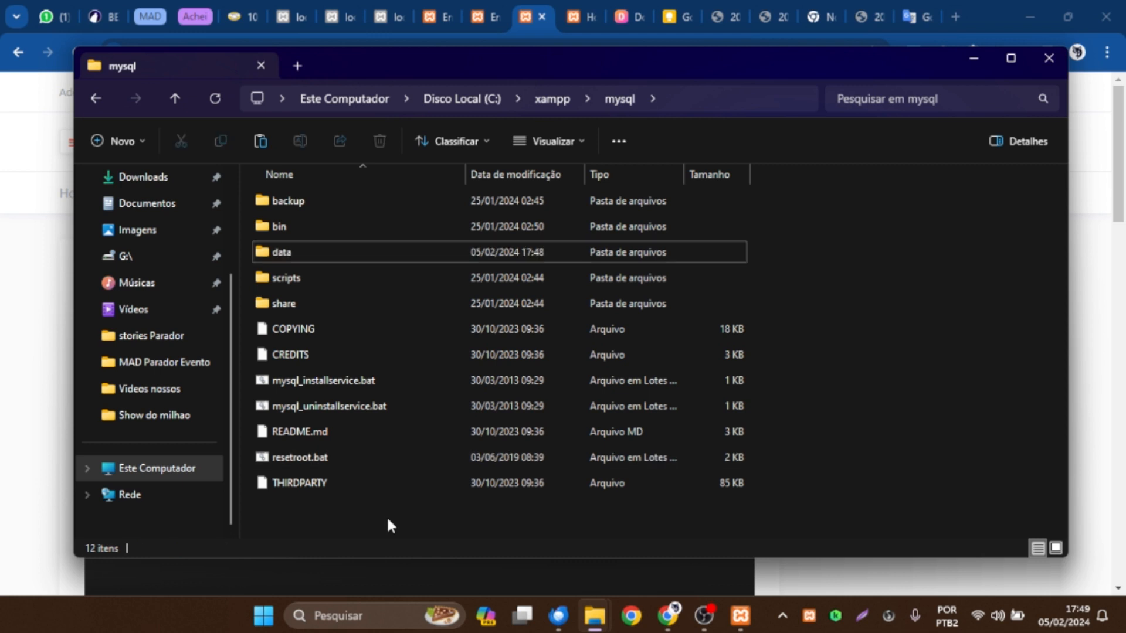
key("ctrl+v")
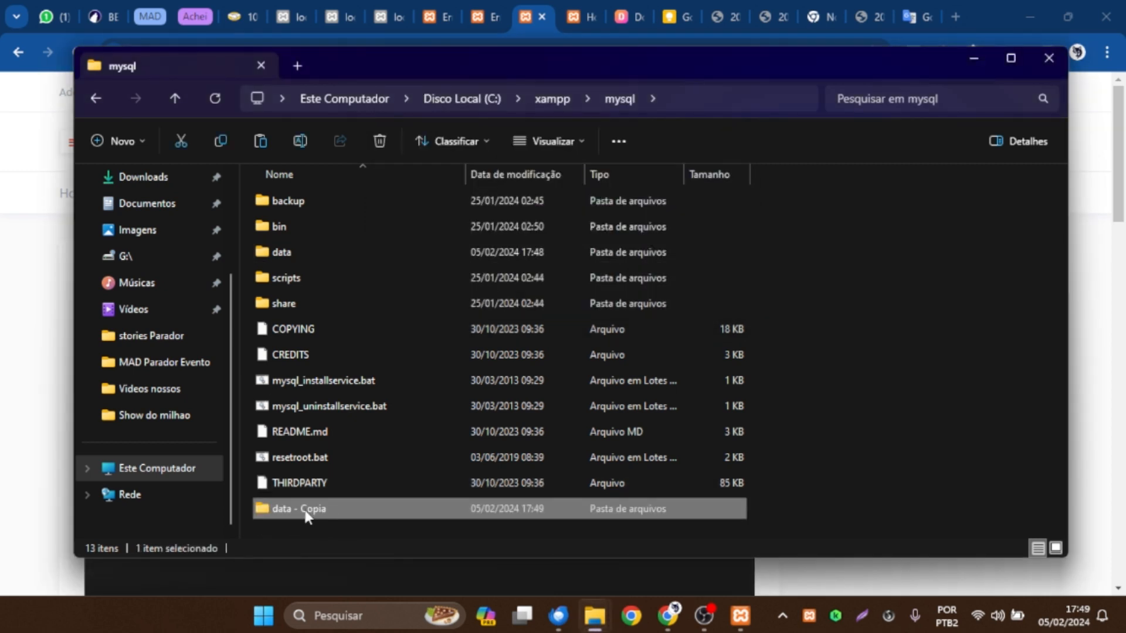
Rename the copied data folder as data_old.
left_click(305, 510)
double_click(312, 508)
key("BackSpace")
type("_old")
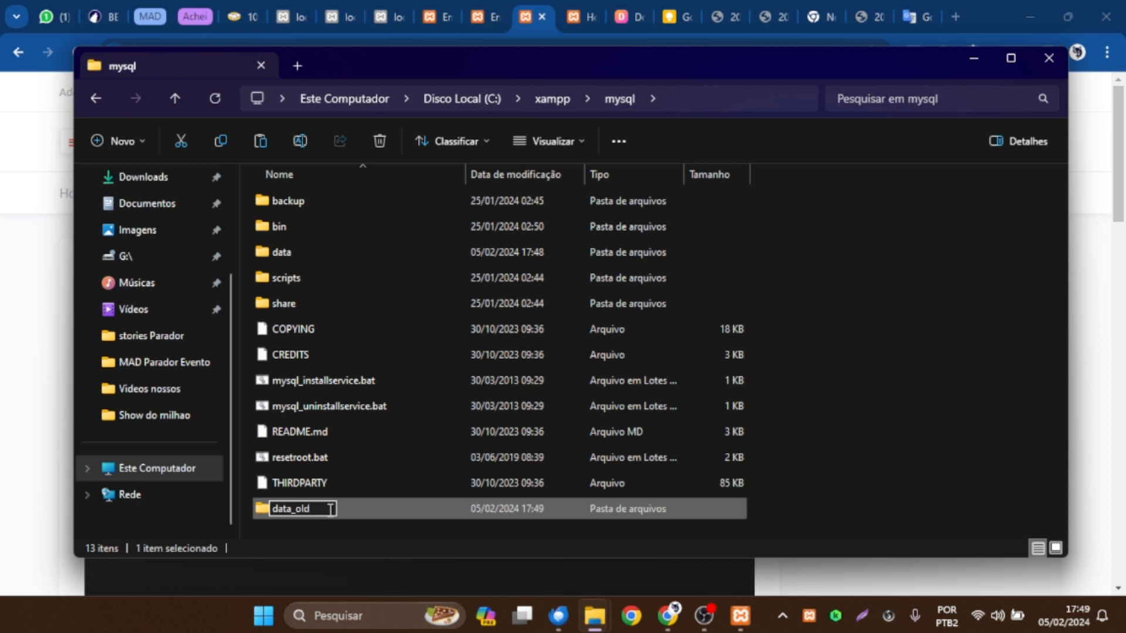
key("Return")
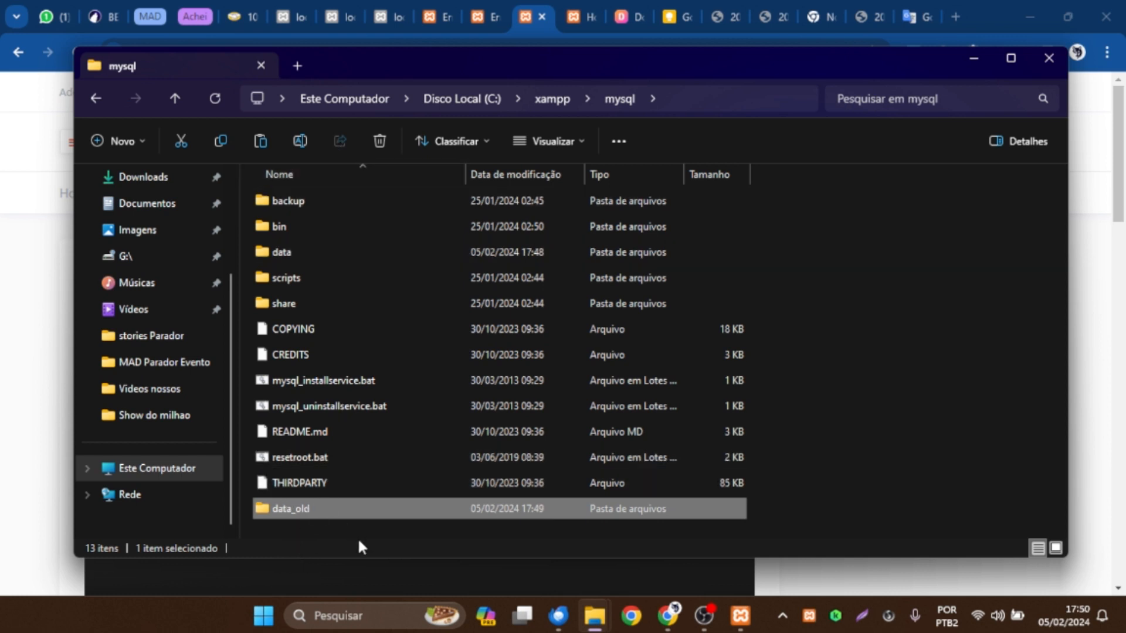
Compare the contents of the data, data_old and backup folders in mysql, ending inside the data folder.
double_click(310, 253)
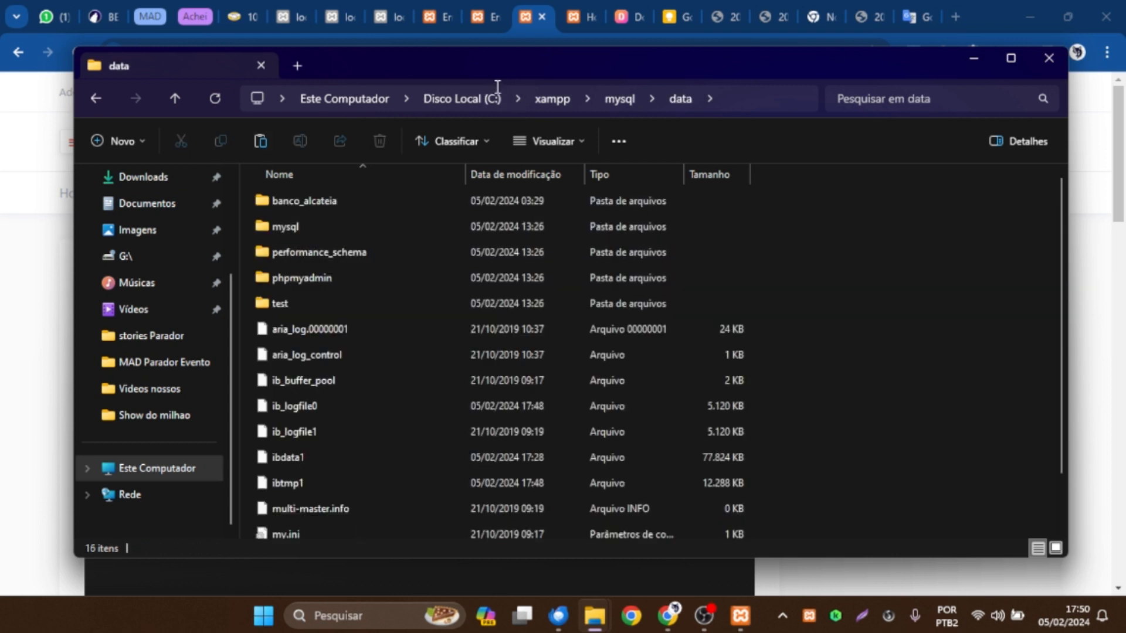
left_click(97, 98)
double_click(294, 279)
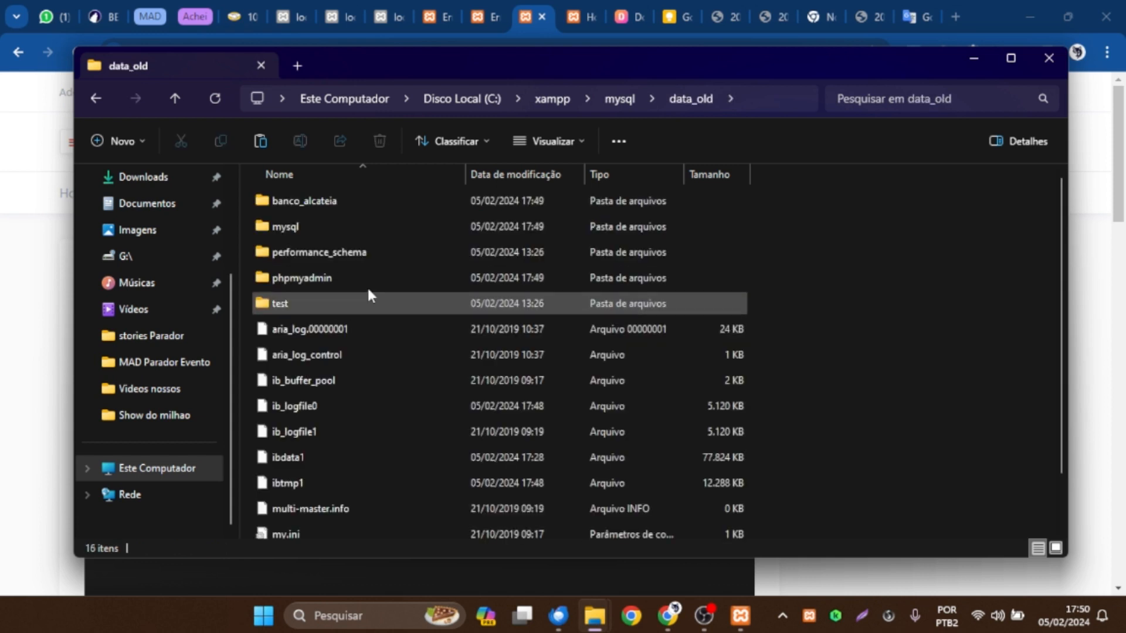
left_click(92, 92)
double_click(307, 253)
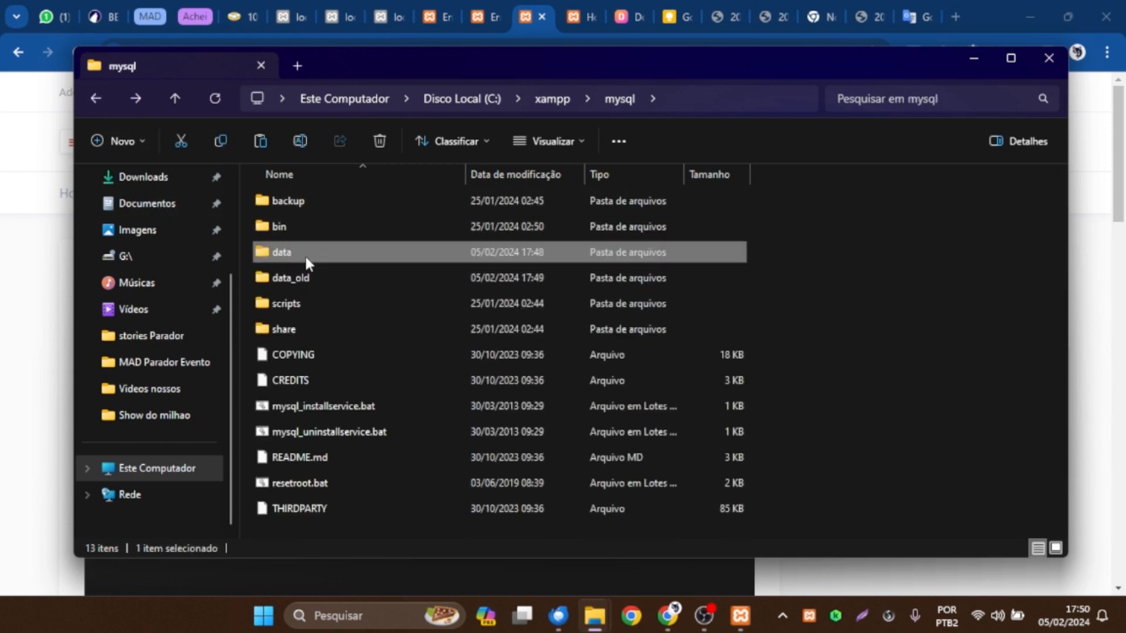
left_click(94, 97)
double_click(318, 199)
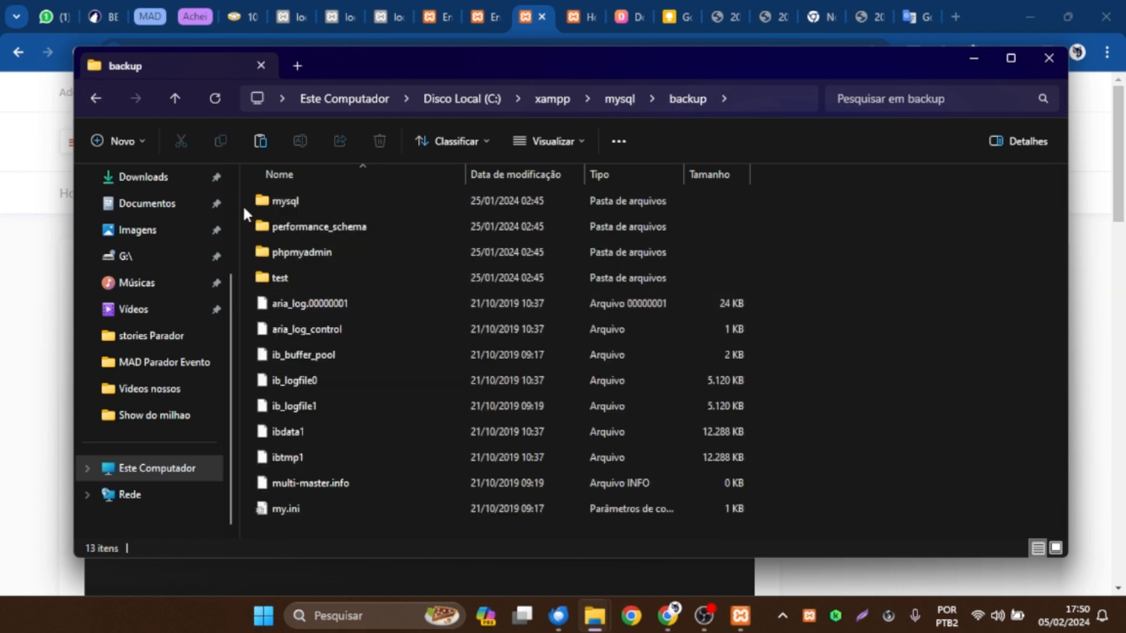
left_click(96, 98)
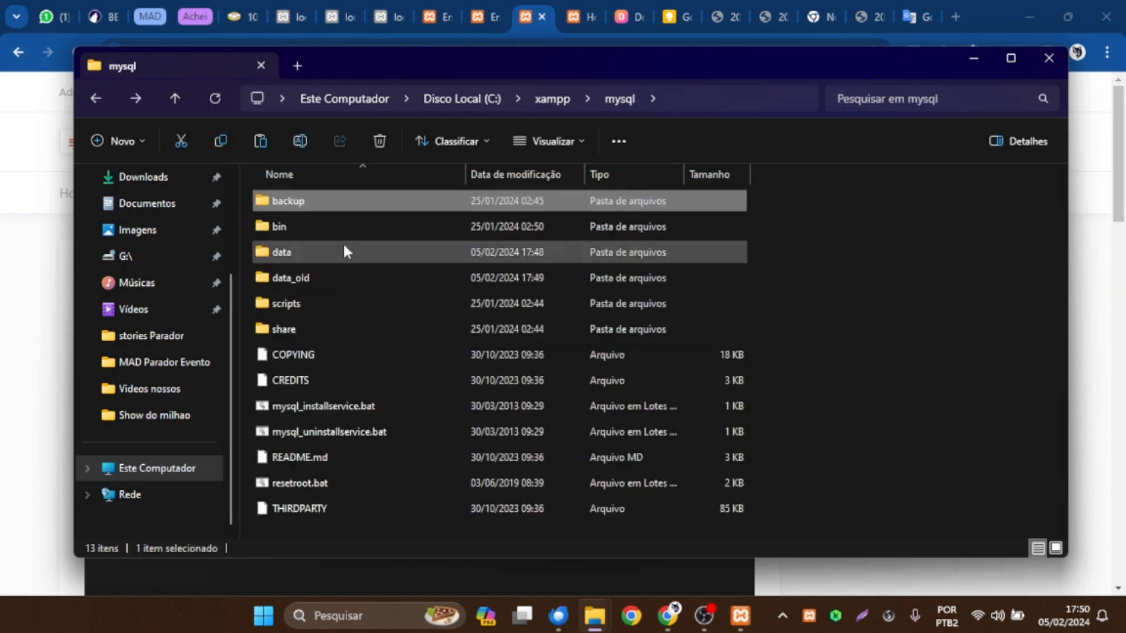
double_click(314, 252)
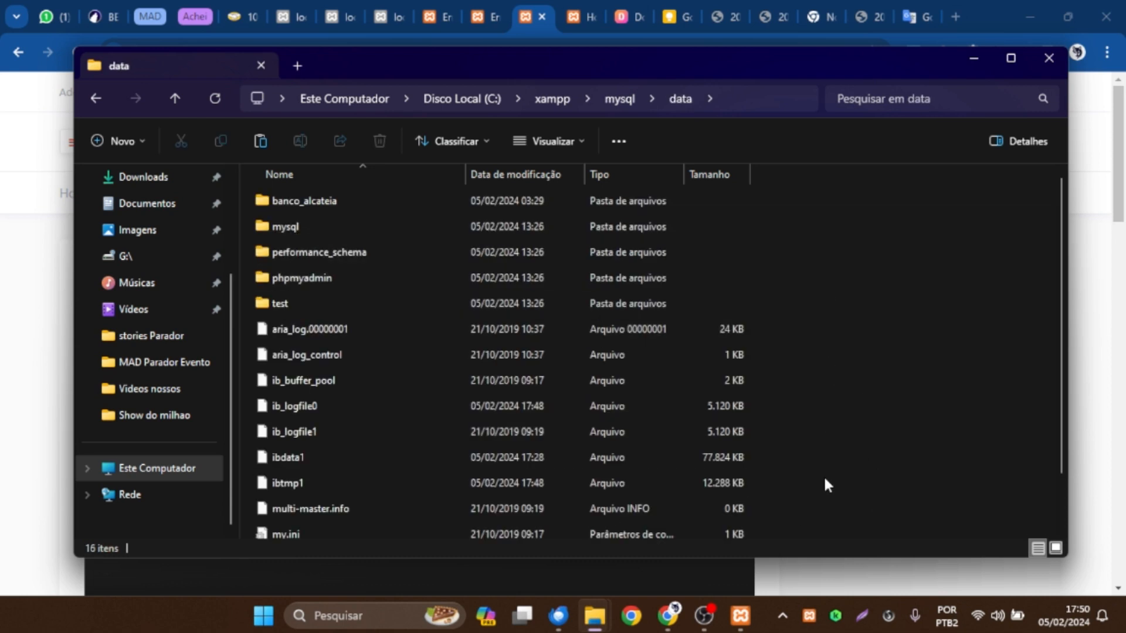
scroll(780, 390, "down", 2)
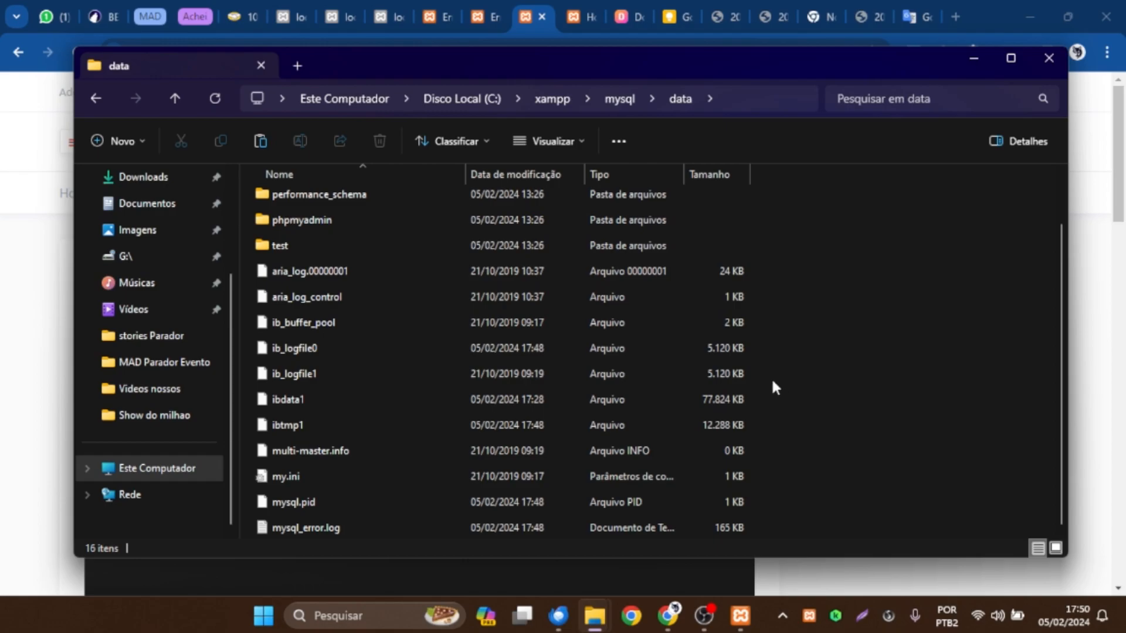
Delete everything in the data folder except banco_alcateia and ibdata1, continuing with administrator permission for the mysql subfolder.
left_click(348, 530, "shift")
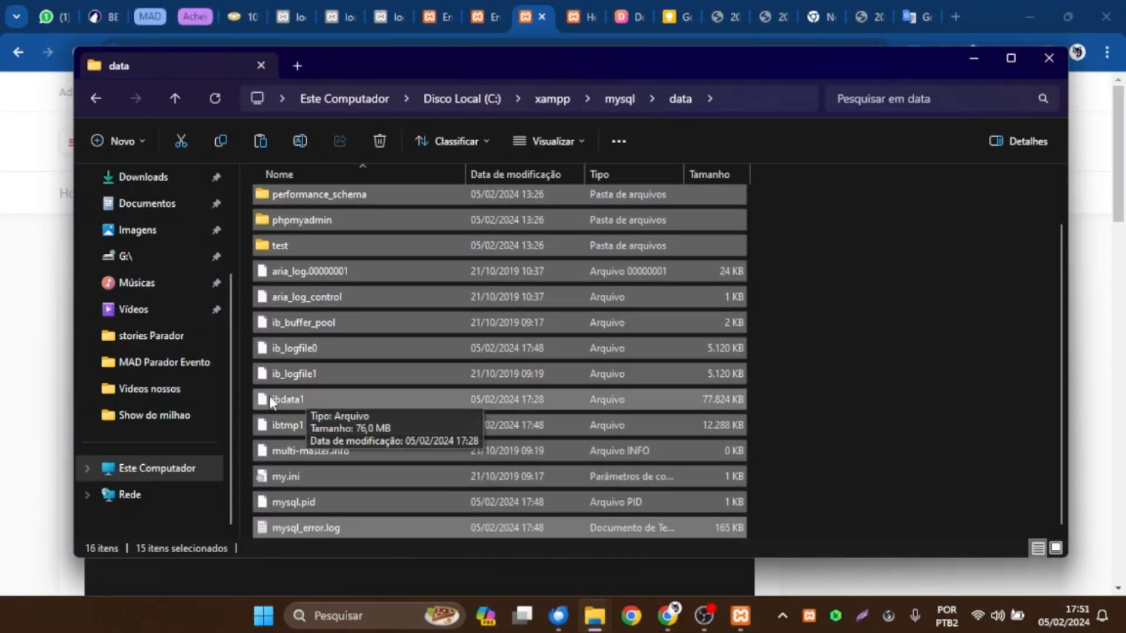
left_click(305, 399, "ctrl")
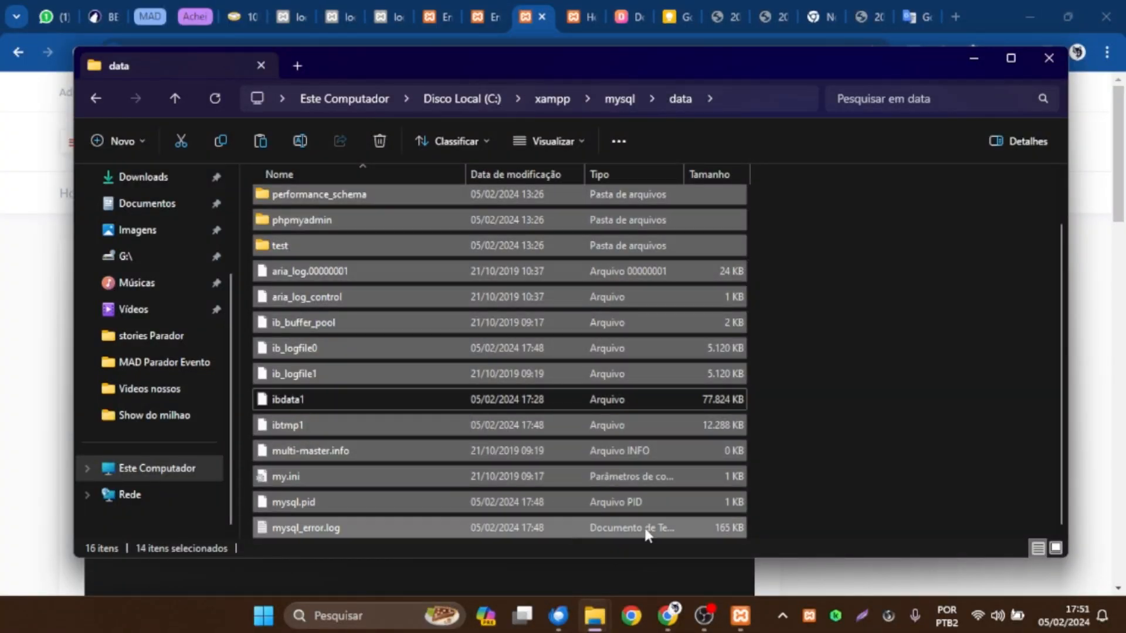
scroll(802, 397, "up", 2)
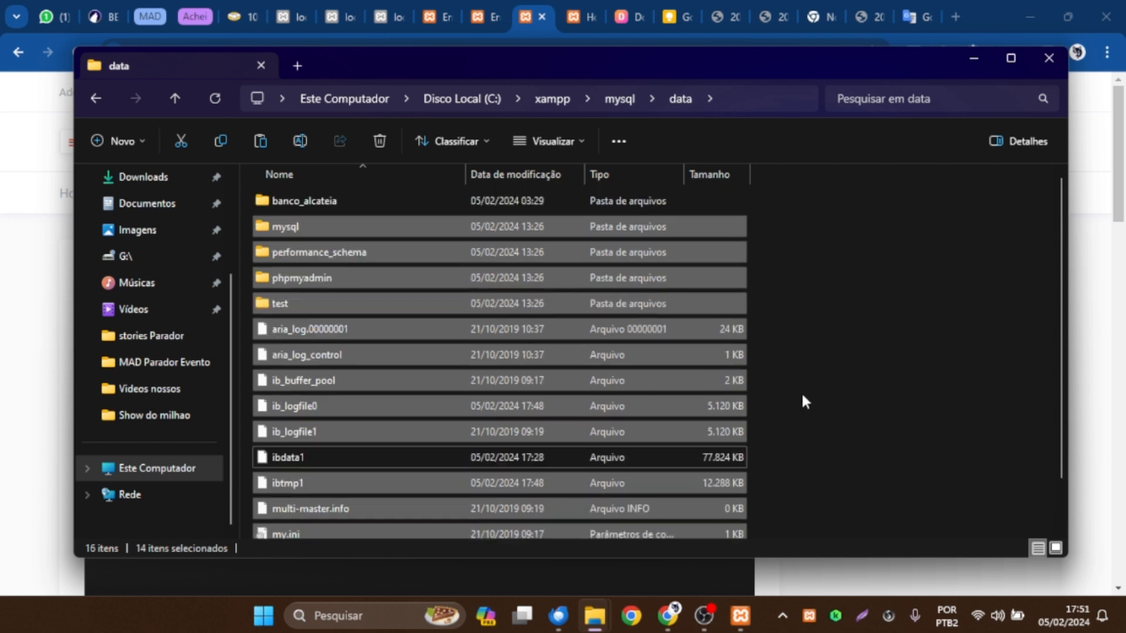
key("Delete")
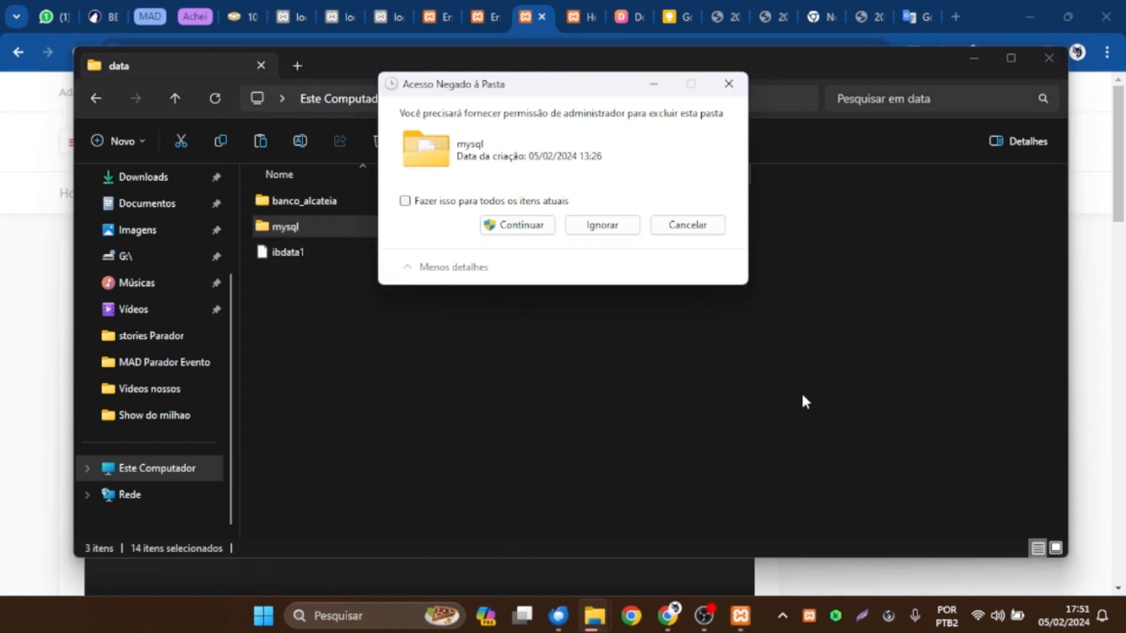
left_click(513, 225)
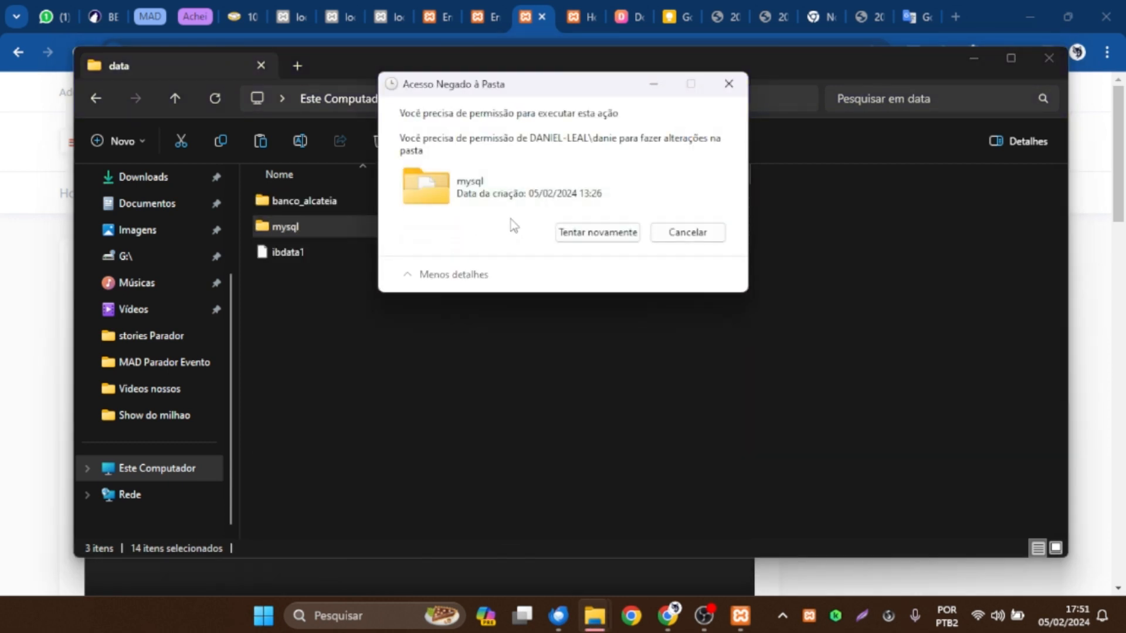
Stop Apache and MySQL in the XAMPP Control Panel and retry deleting the mysql subfolder from the data folder.
left_click(740, 615)
left_click(577, 177)
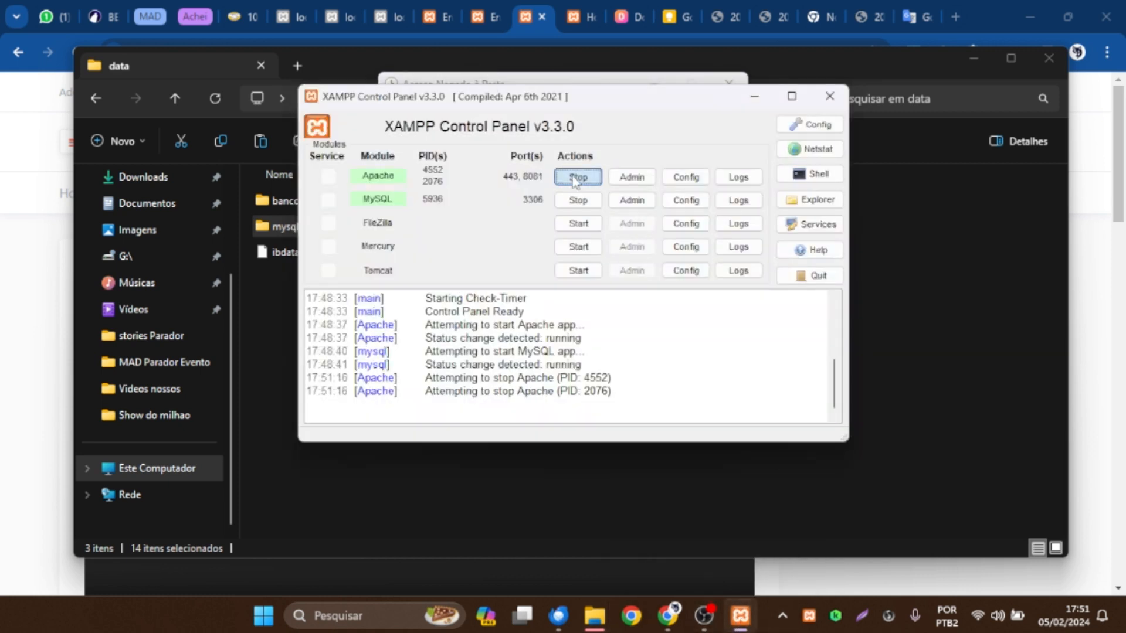
left_click(577, 200)
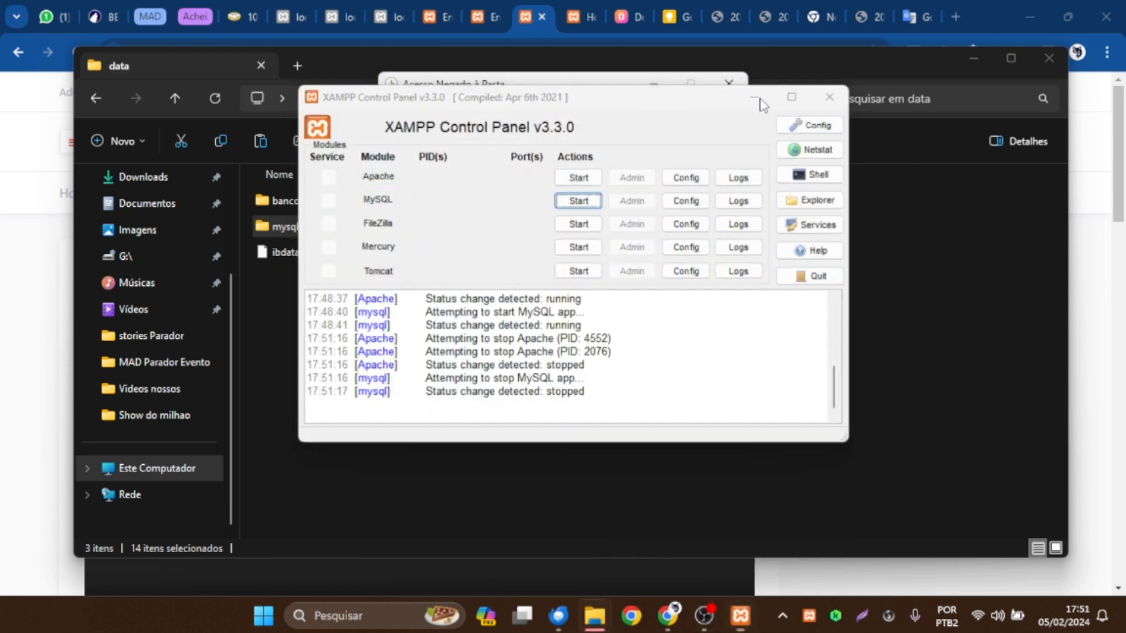
left_click(755, 98)
left_click(598, 233)
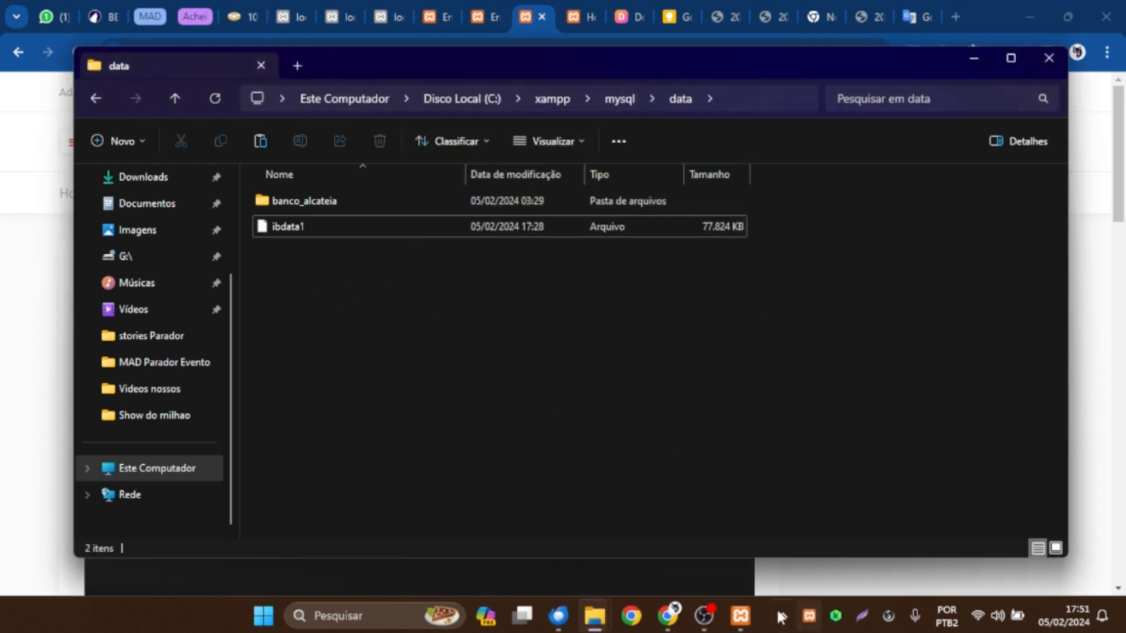
Copy everything from the C:\xampp\mysql\backup folder except ibdata1.
left_click(617, 100)
double_click(291, 197)
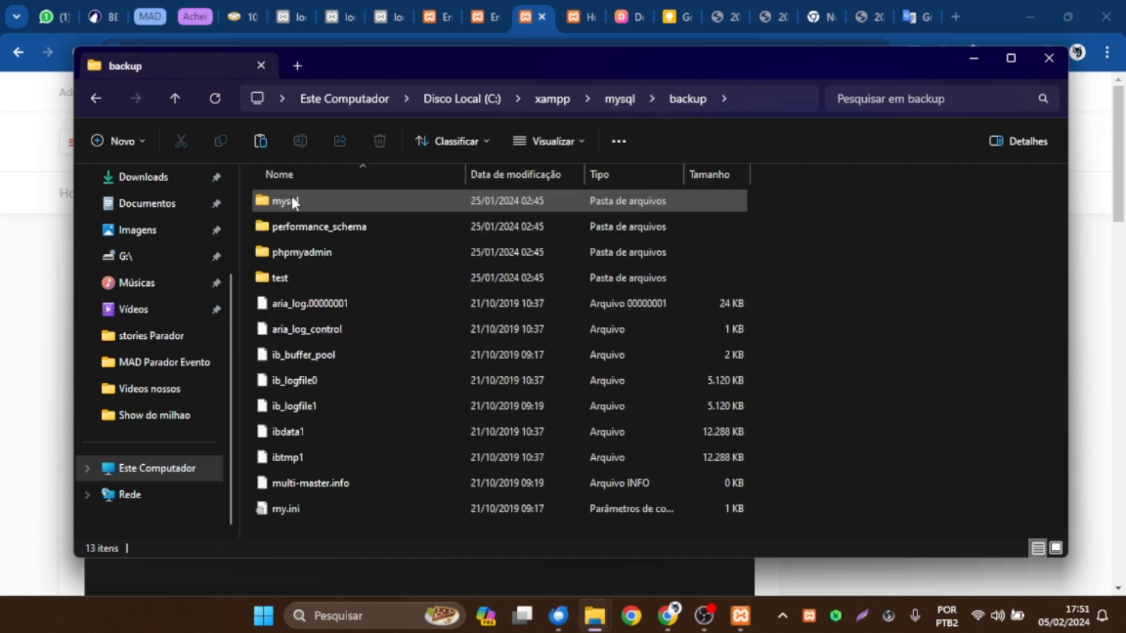
key("ctrl+a")
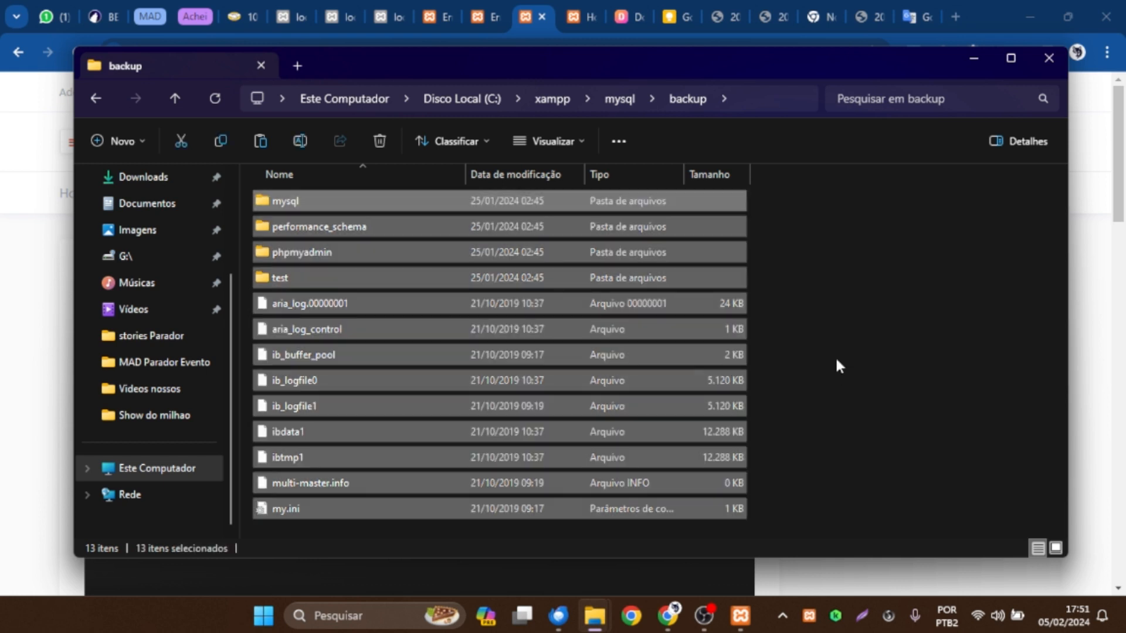
left_click(294, 435, "ctrl")
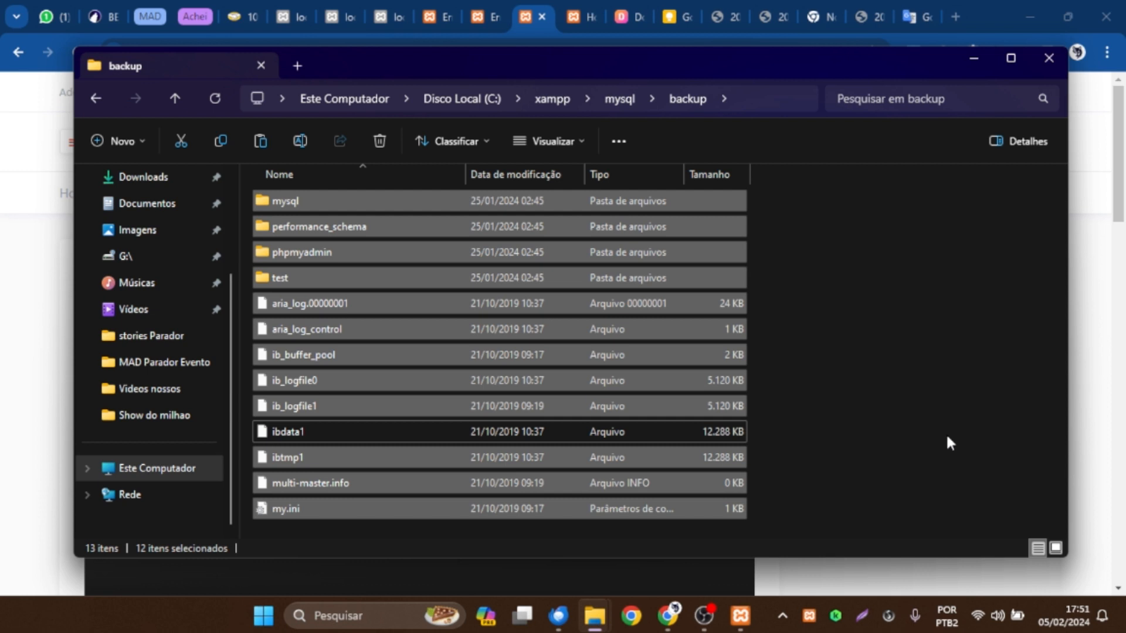
Paste the copied backup items into the C:\xampp\mysql\data folder.
left_click(620, 98)
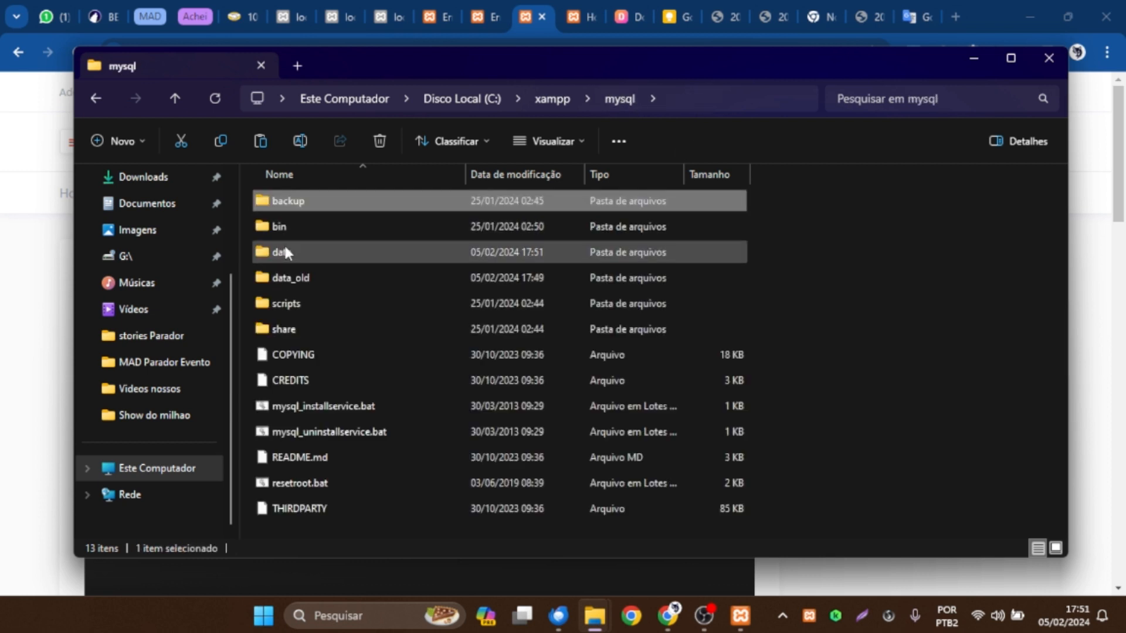
double_click(317, 247)
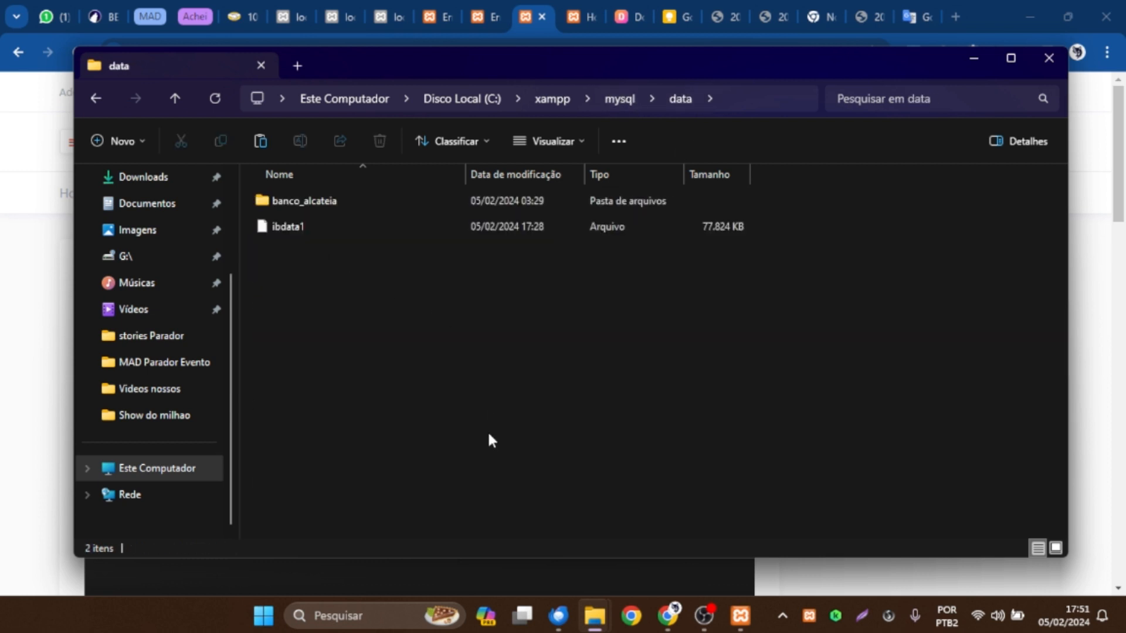
key("ctrl+v")
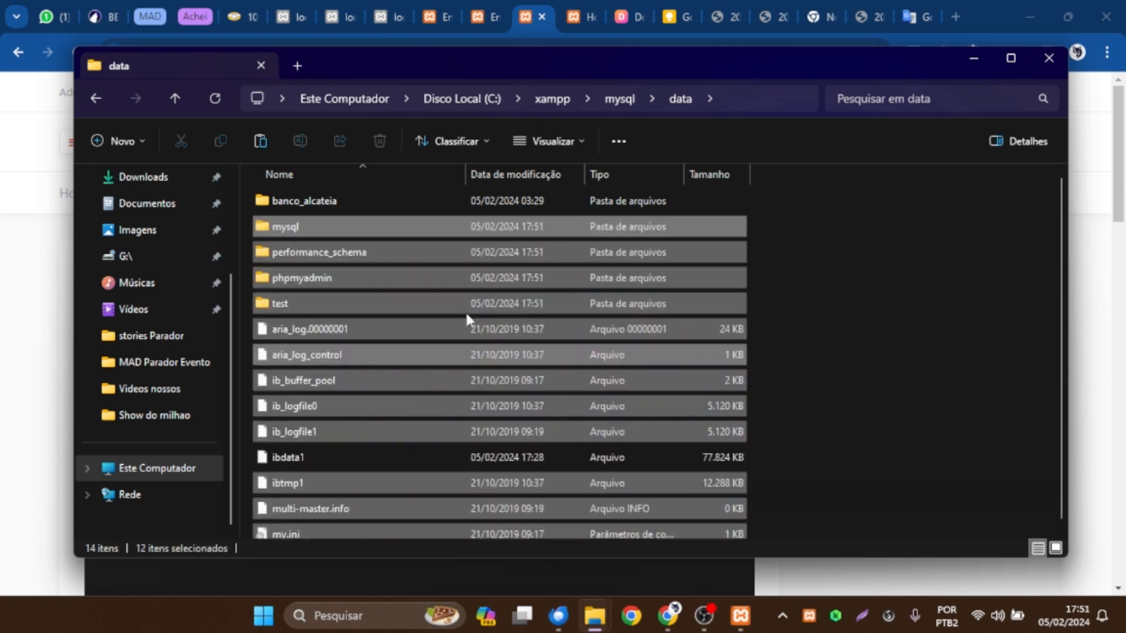
left_click(757, 354)
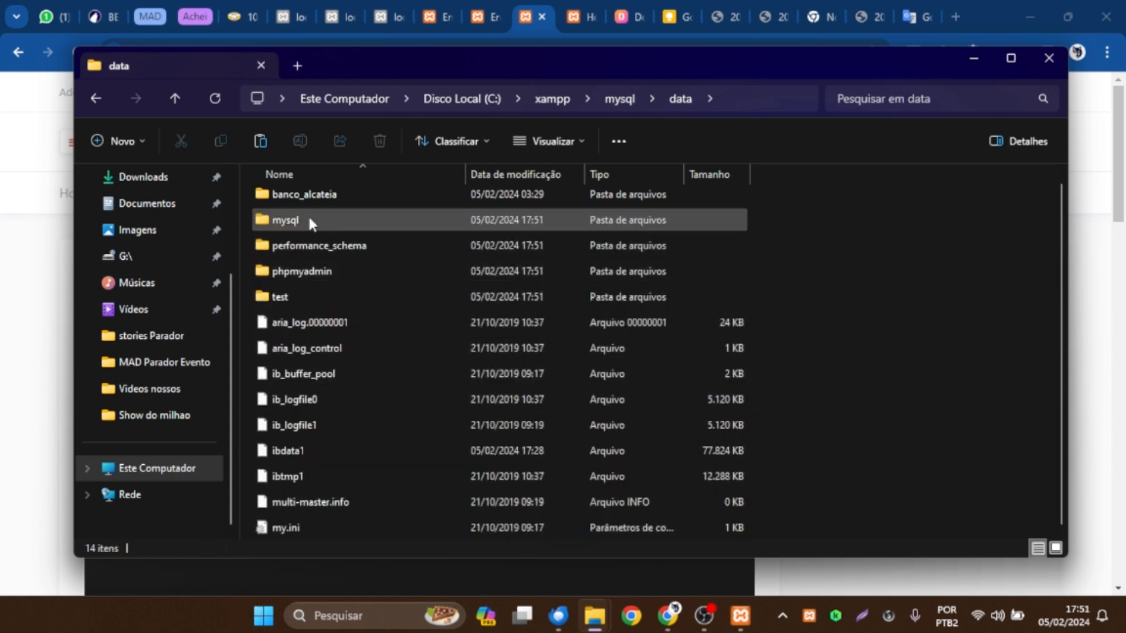
Switch to the XAMPP Control Panel and start Apache and MySQL.
left_click(741, 620)
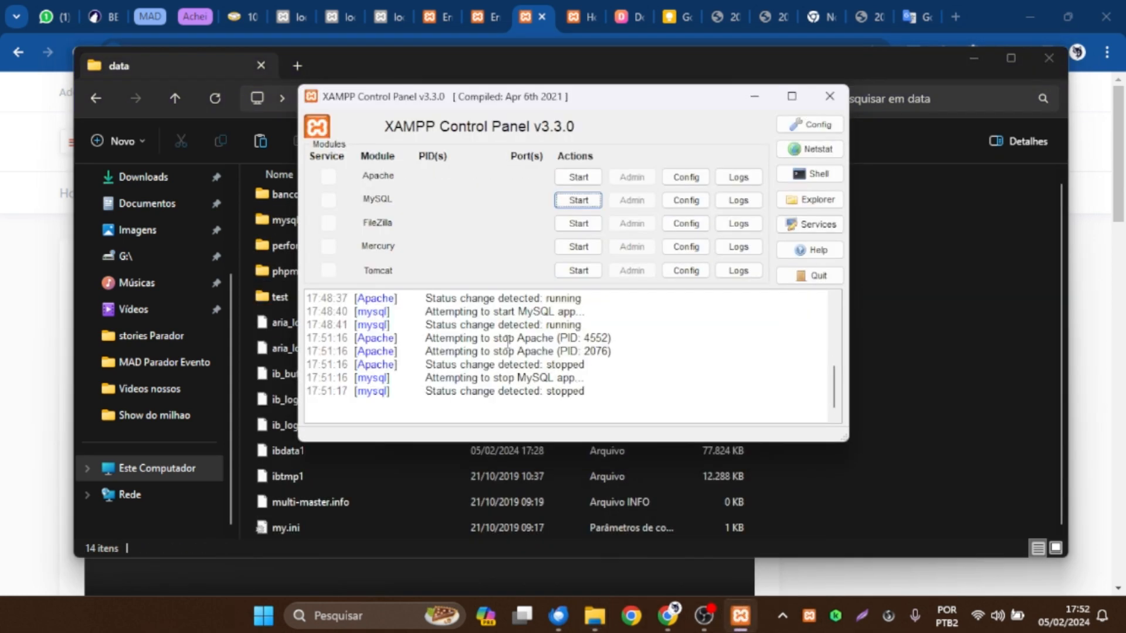
left_click(589, 177)
left_click(578, 200)
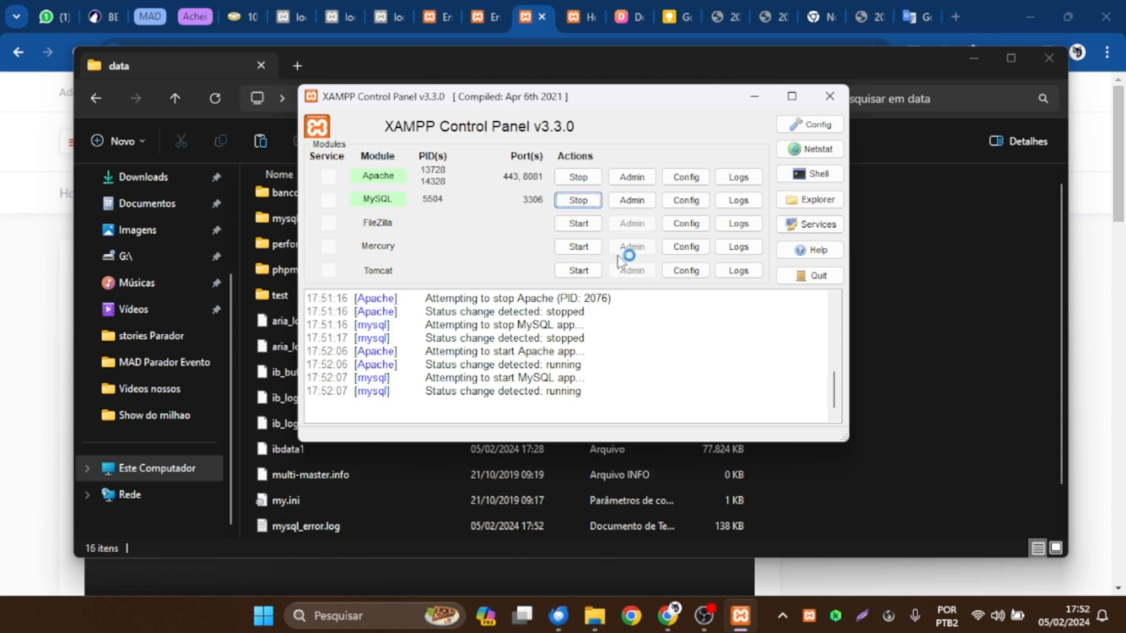
Reload localhost:8081/alcateia/wp-login.php in Chrome and check it against the service status in the XAMPP Control Panel.
left_click(494, 5)
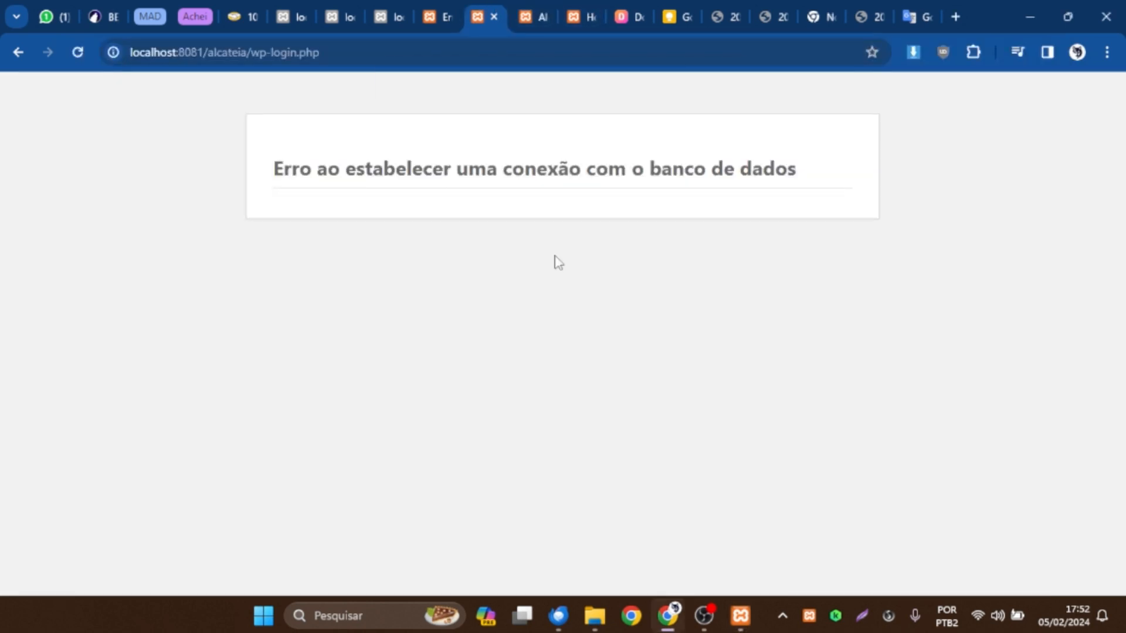
key("F5")
left_click(613, 188)
mouse_move(745, 620)
left_click(740, 616)
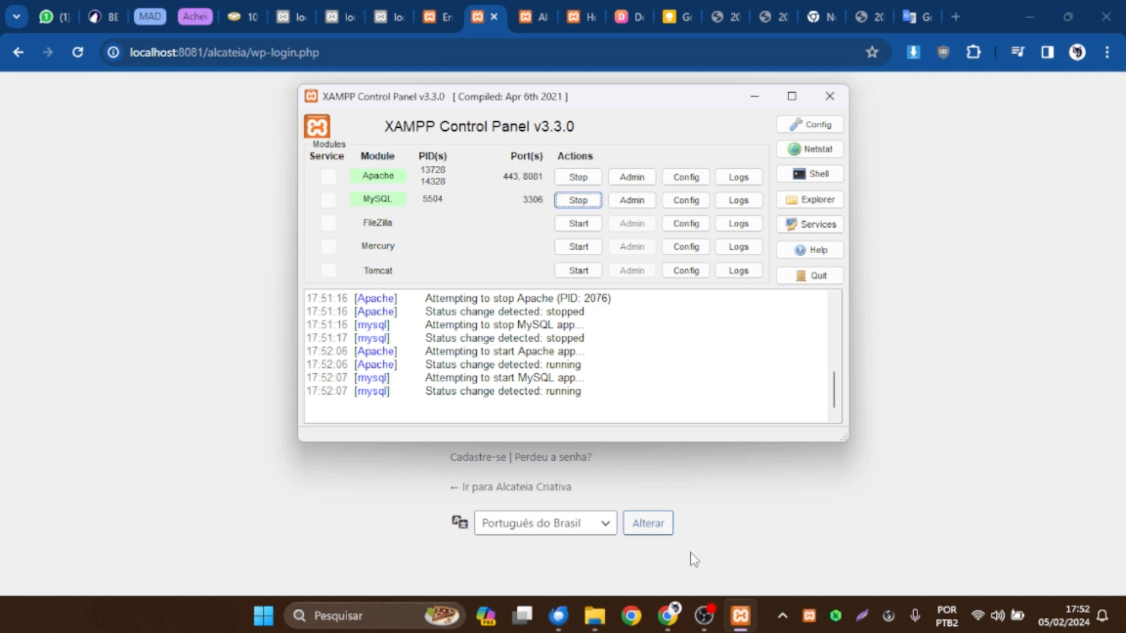
left_click(694, 558)
Check the local alcateia site's front page and neighbouring tab, returning to the WordPress login page.
left_click(534, 16)
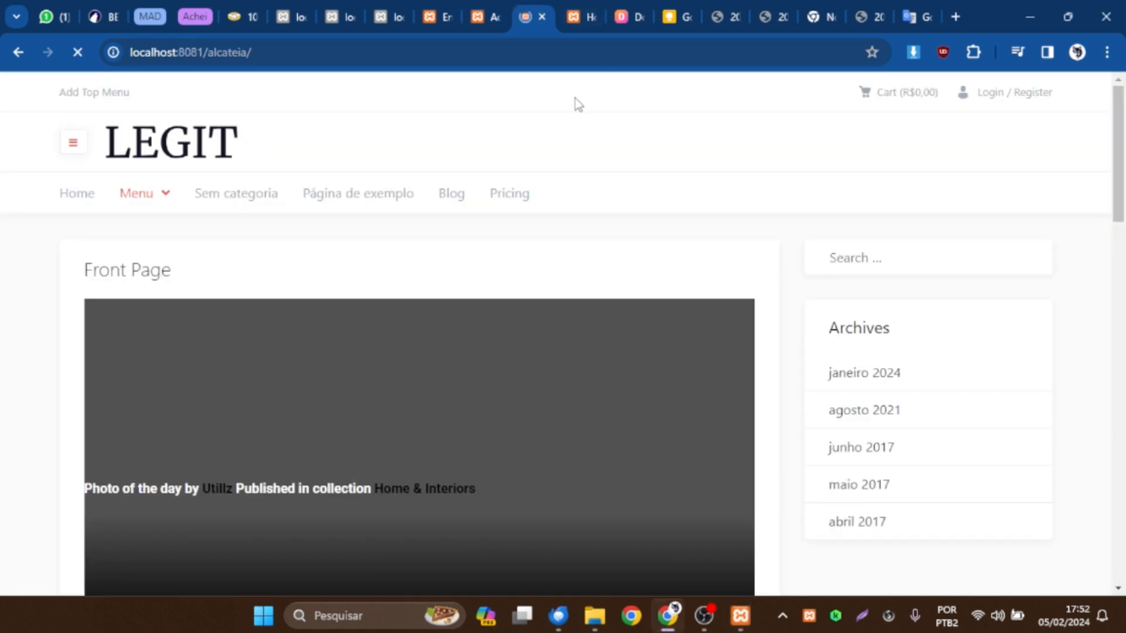
left_click(580, 17)
left_click(533, 11)
left_click(490, 5)
Stop Apache and MySQL, close the XAMPP Control Panel and quit XAMPP completely.
left_click(740, 612)
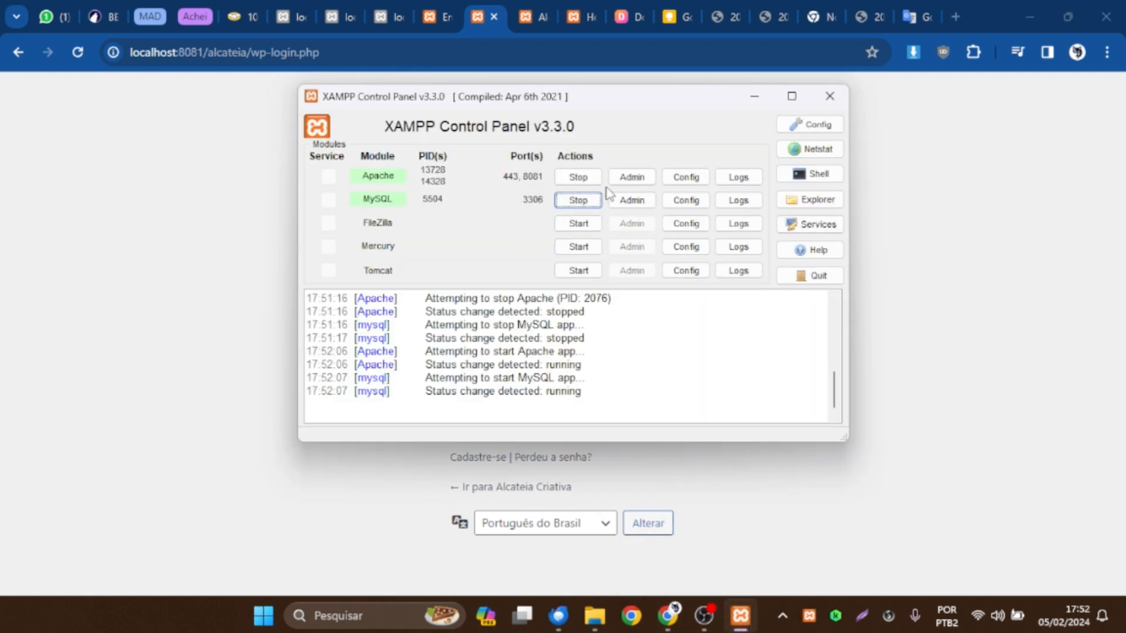
left_click(833, 101)
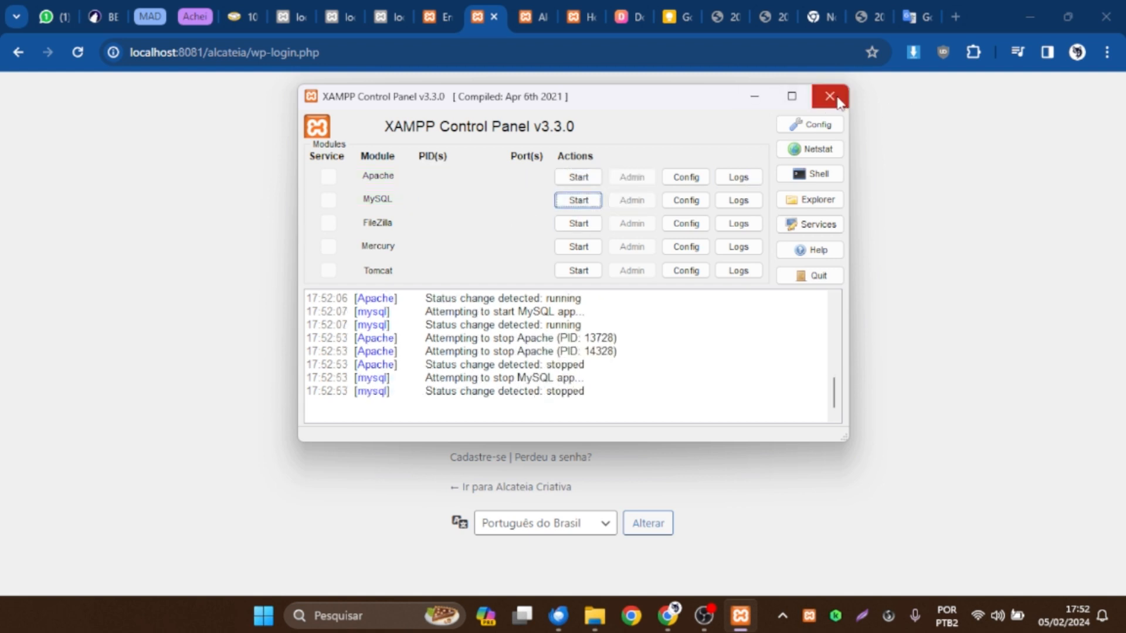
right_click(810, 616)
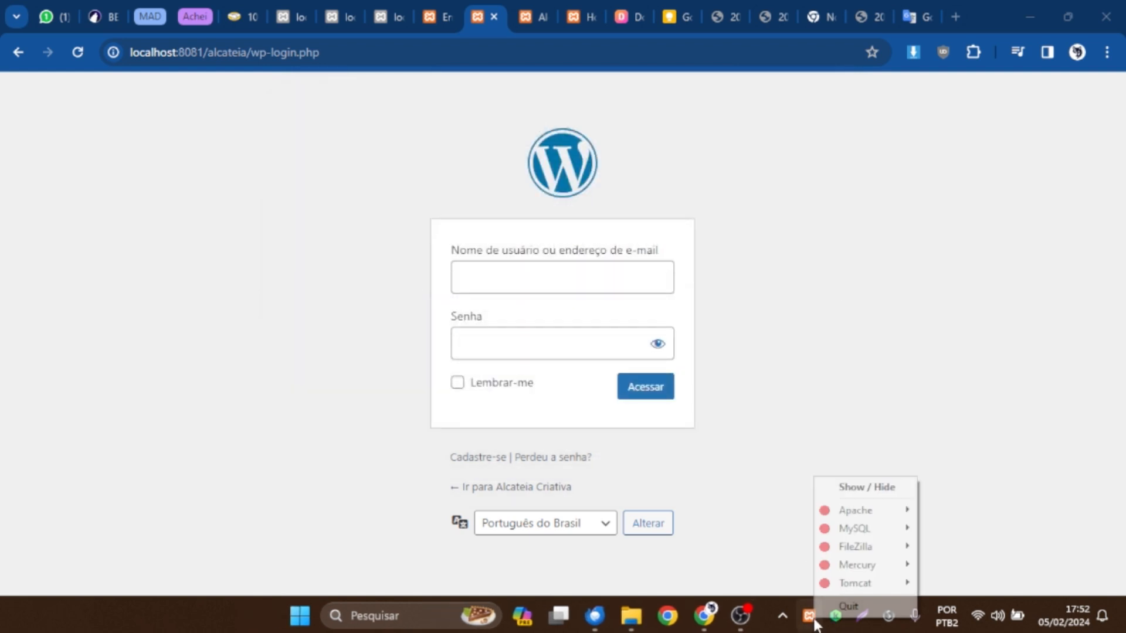
left_click(862, 608)
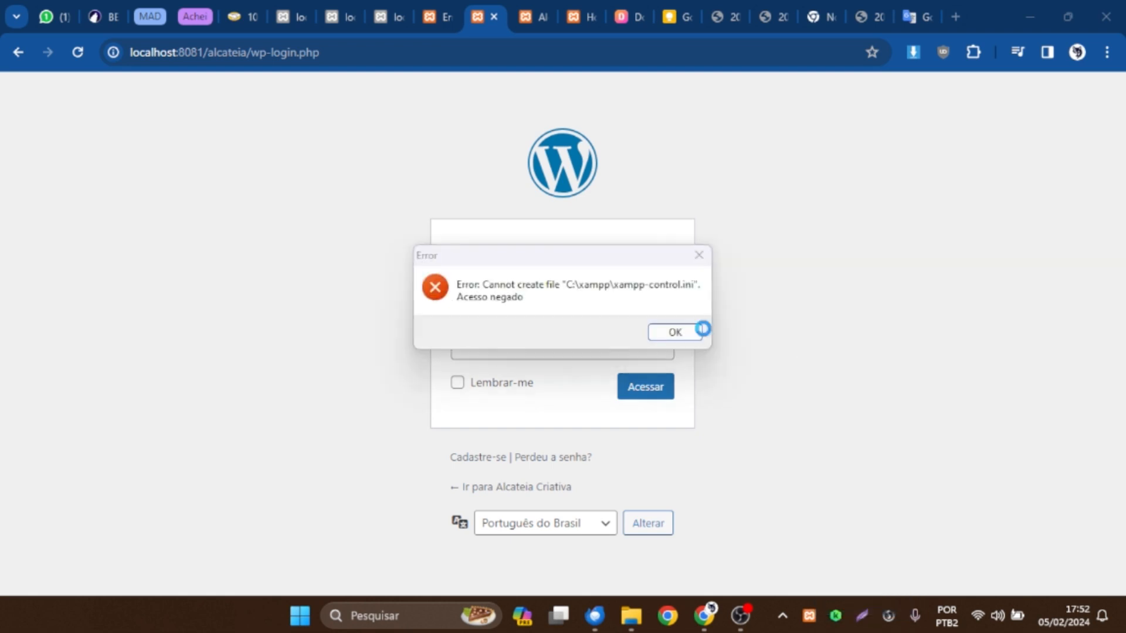
Open Task Manager and end the xampp-control.exe task.
right_click(762, 622)
left_click(859, 557)
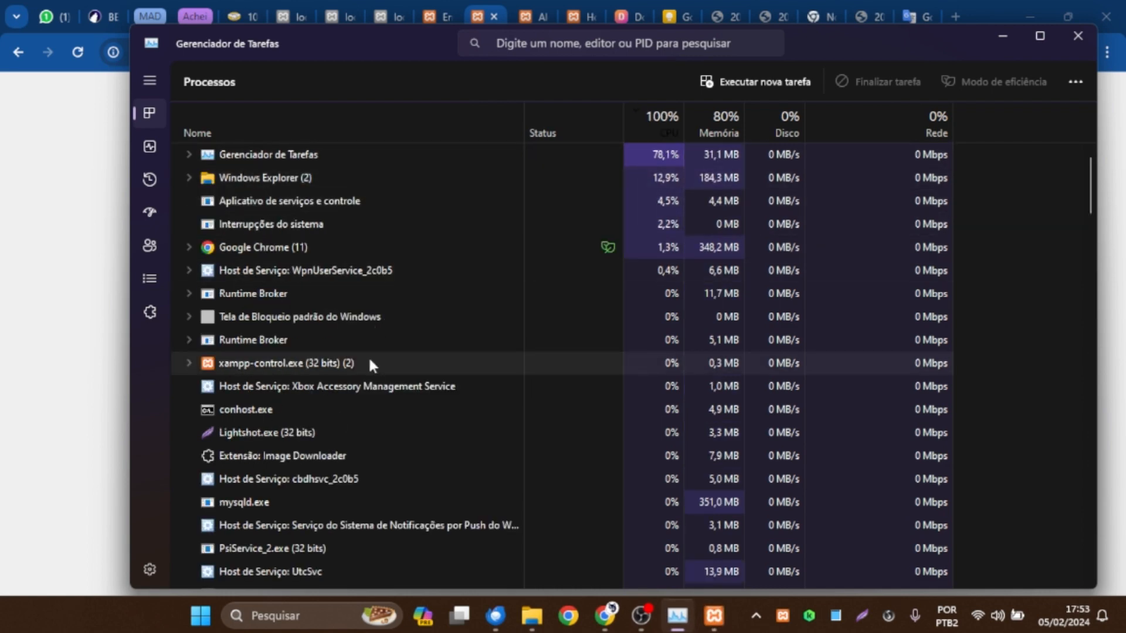
right_click(368, 358)
right_click(259, 204)
right_click(235, 186)
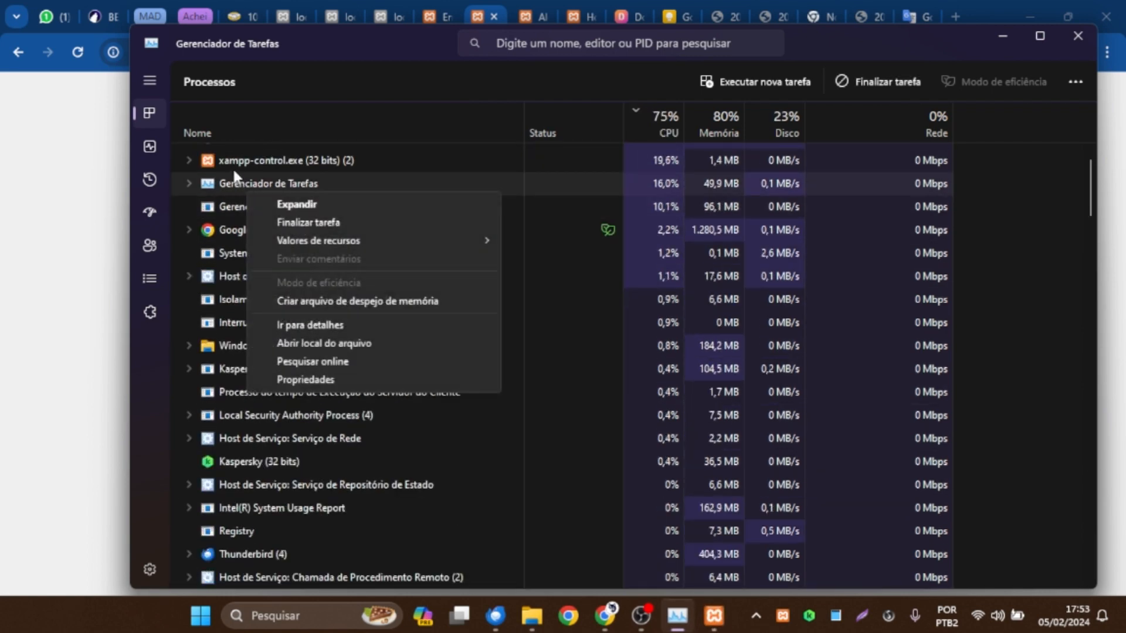
right_click(233, 166)
left_click(308, 195)
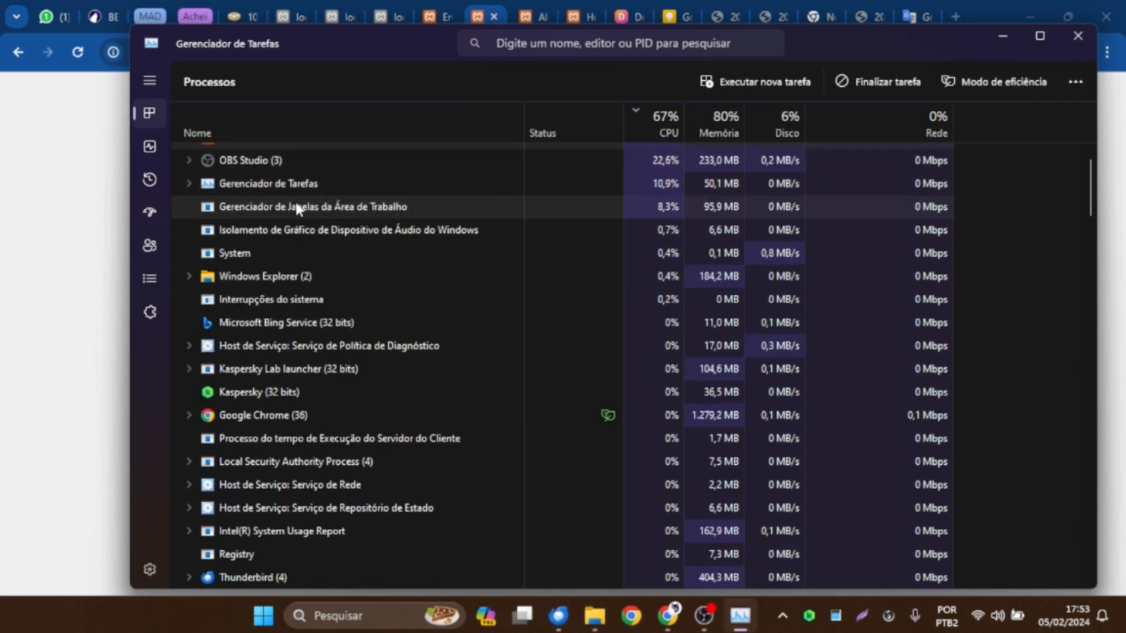
Minimize Task Manager, search for "xam" to relaunch the XAMPP Control Panel, and start Apache and MySQL.
left_click(1004, 35)
left_click(417, 604)
type("xam")
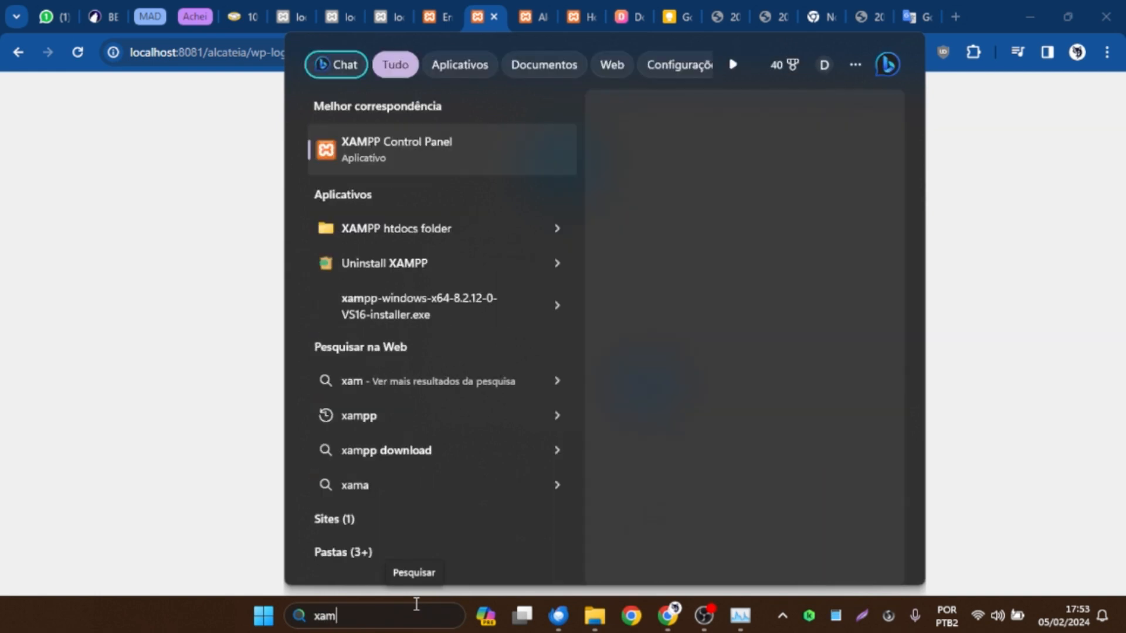
key("Return")
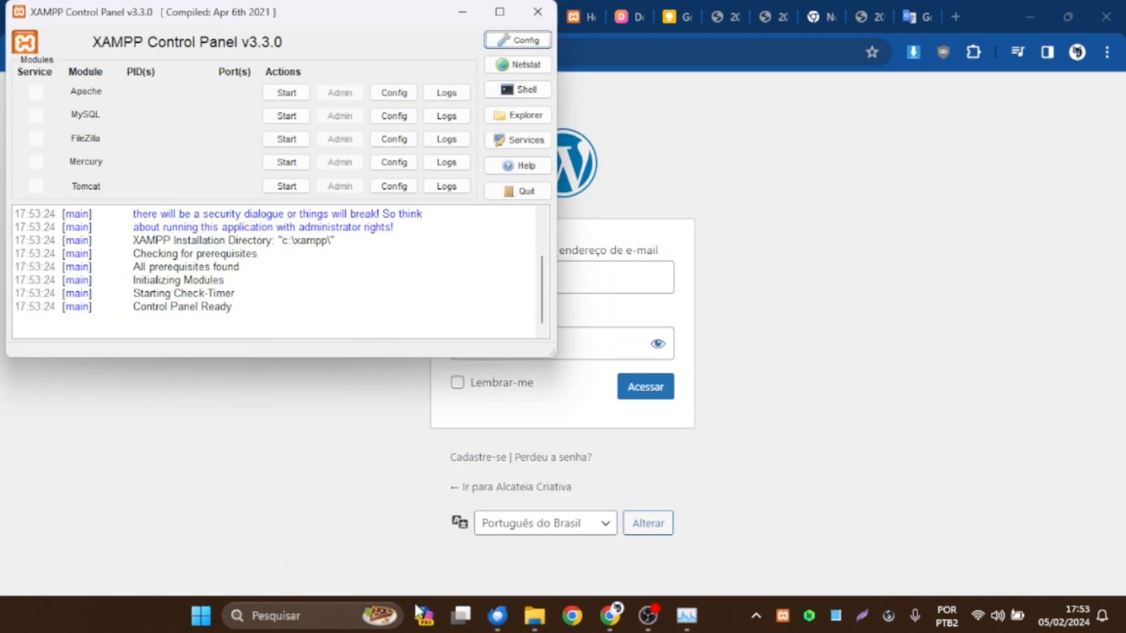
left_click(286, 92)
left_click(288, 115)
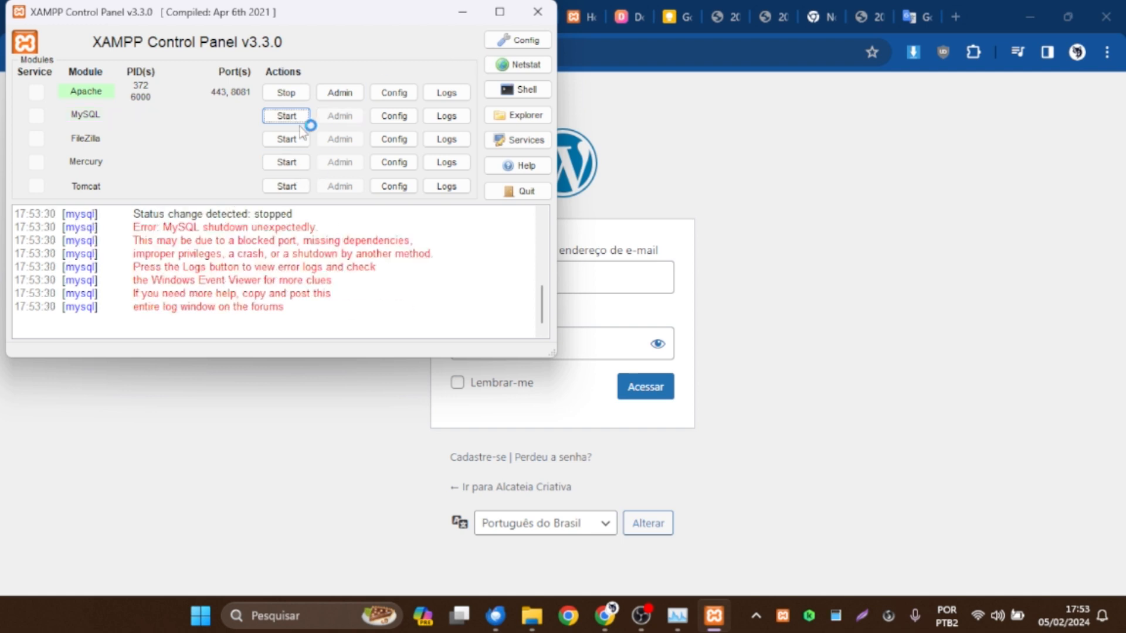
Highlight the MySQL shutdown error in the XAMPP log, start MySQL again and review the latest log entries.
left_click_drag(310, 227, 213, 227)
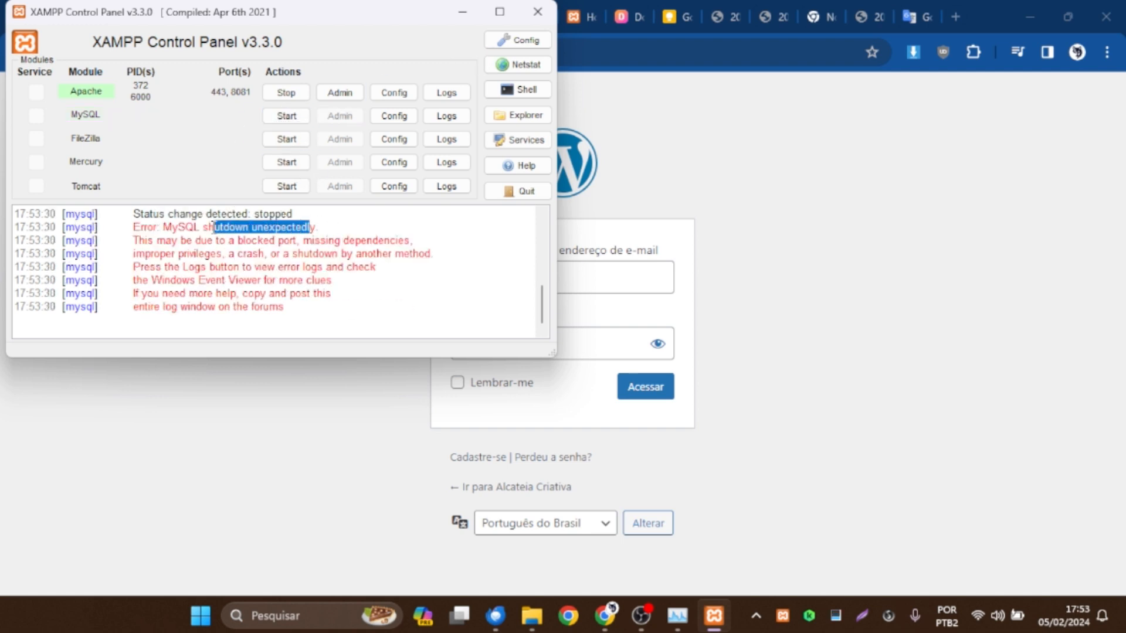
left_click_drag(316, 227, 210, 227)
left_click(286, 115)
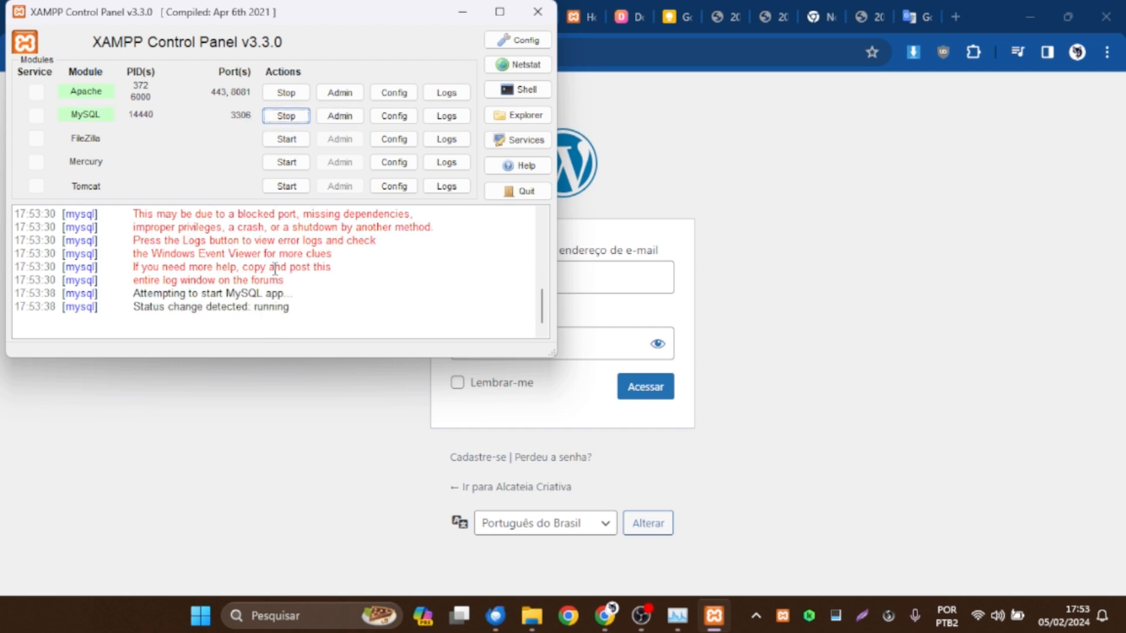
left_click_drag(298, 307, 150, 241)
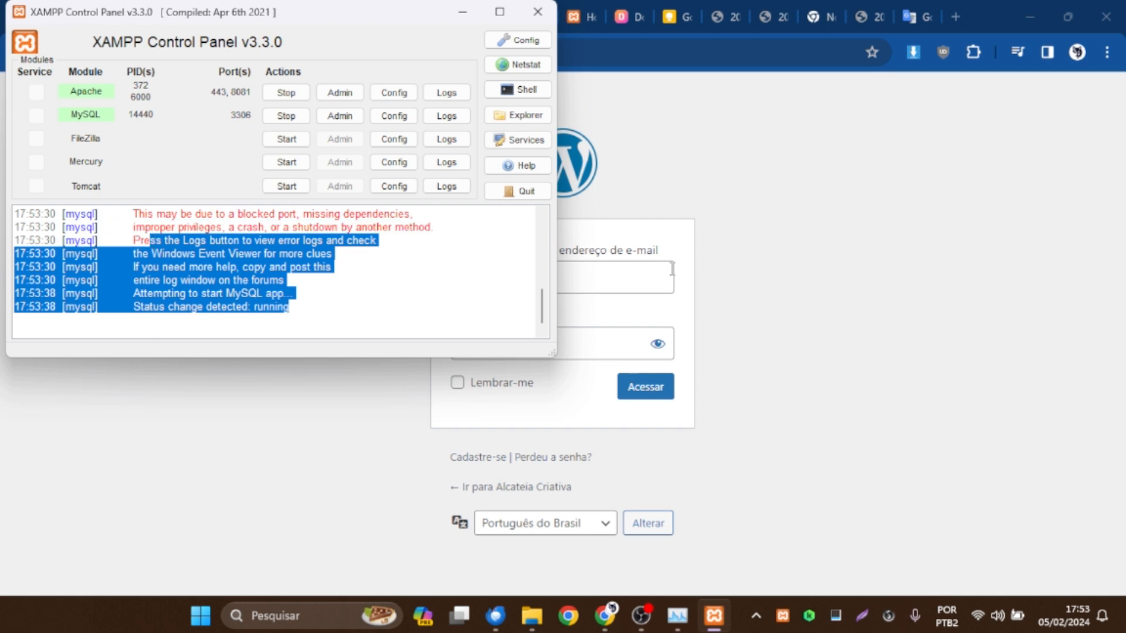
Return to Chrome, reload the wp-login.php page and select the username field to check that the login form works.
left_click_drag(351, 2, 486, 49)
left_click(831, 301)
key("F5")
left_click(612, 190)
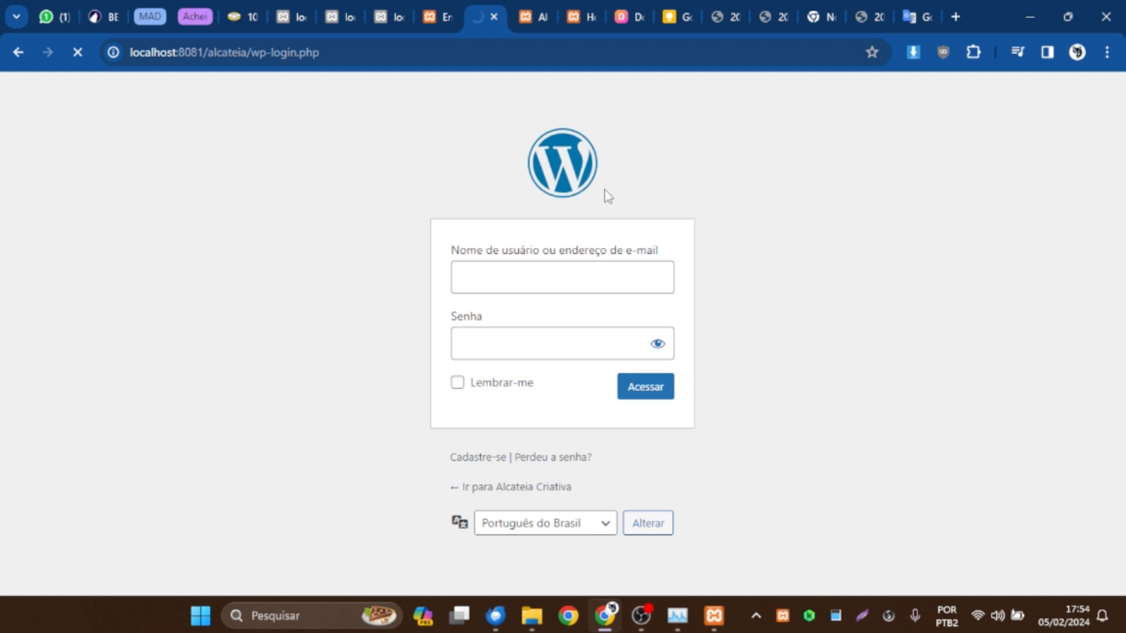
left_click(520, 278)
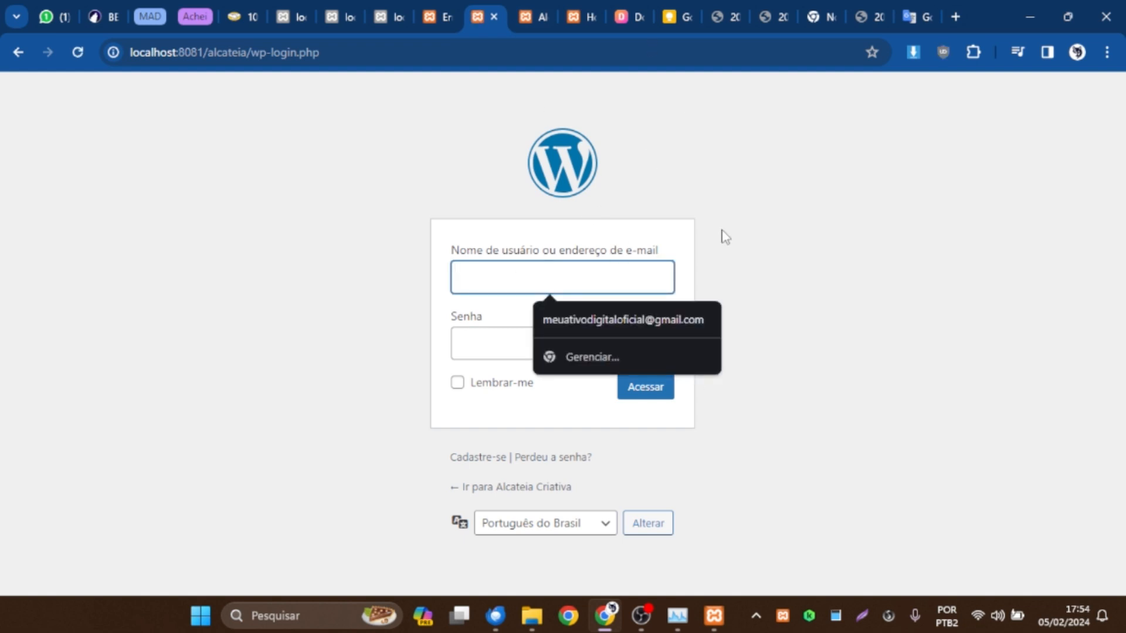
Dismiss the username suggestions, reload the localhost:8081/alcateia/ front page and check the site's home page.
left_click(789, 247)
left_click(527, 8)
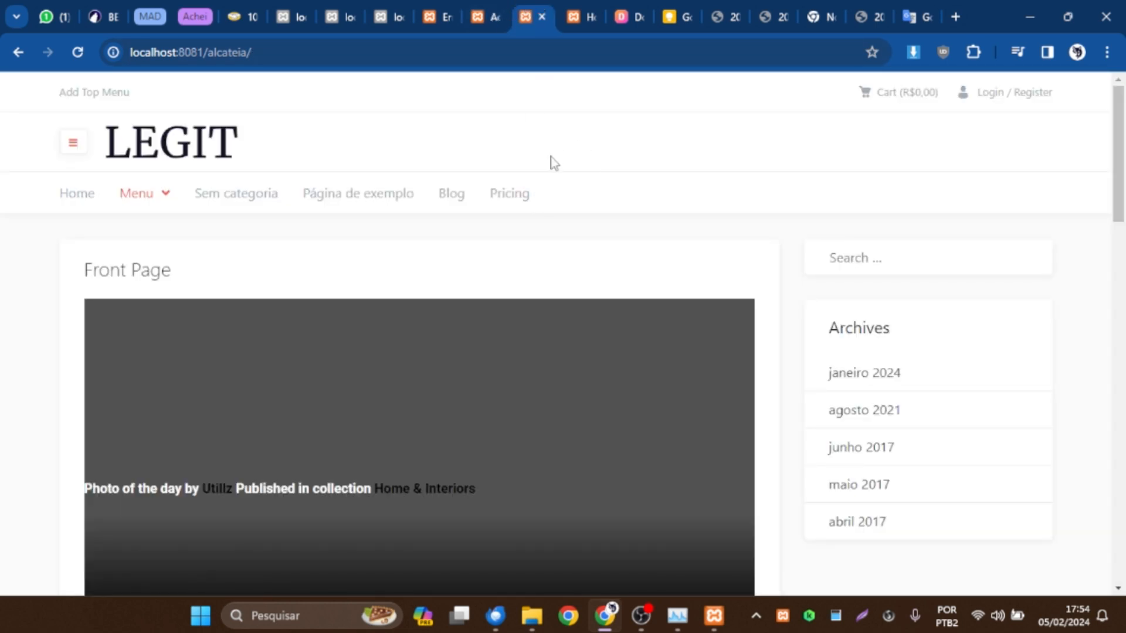
key("F5")
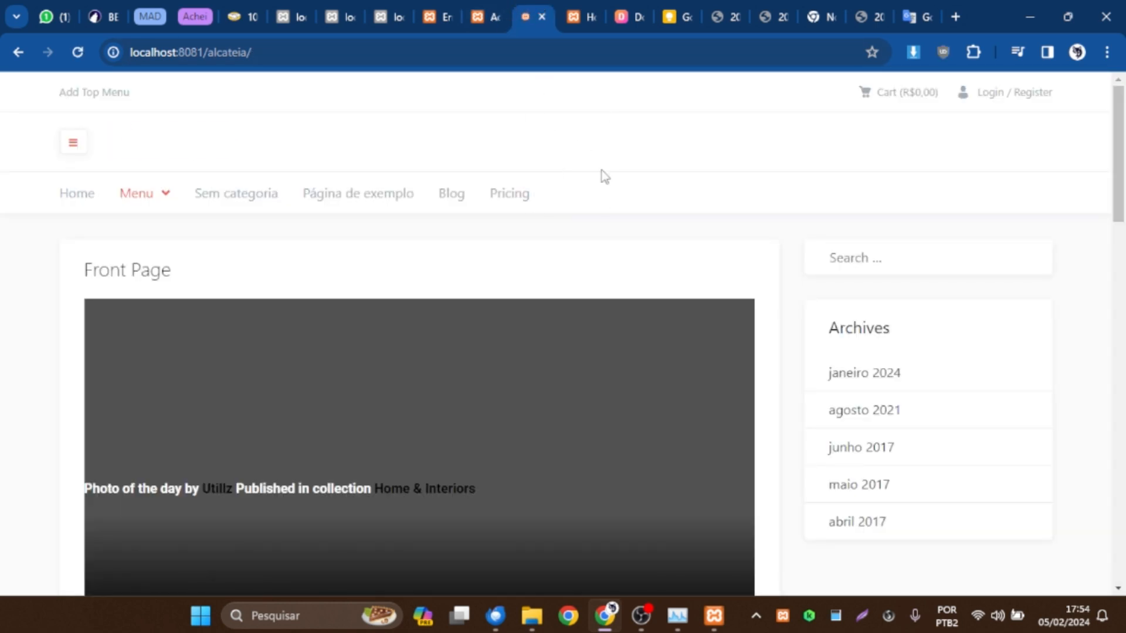
left_click(576, 17)
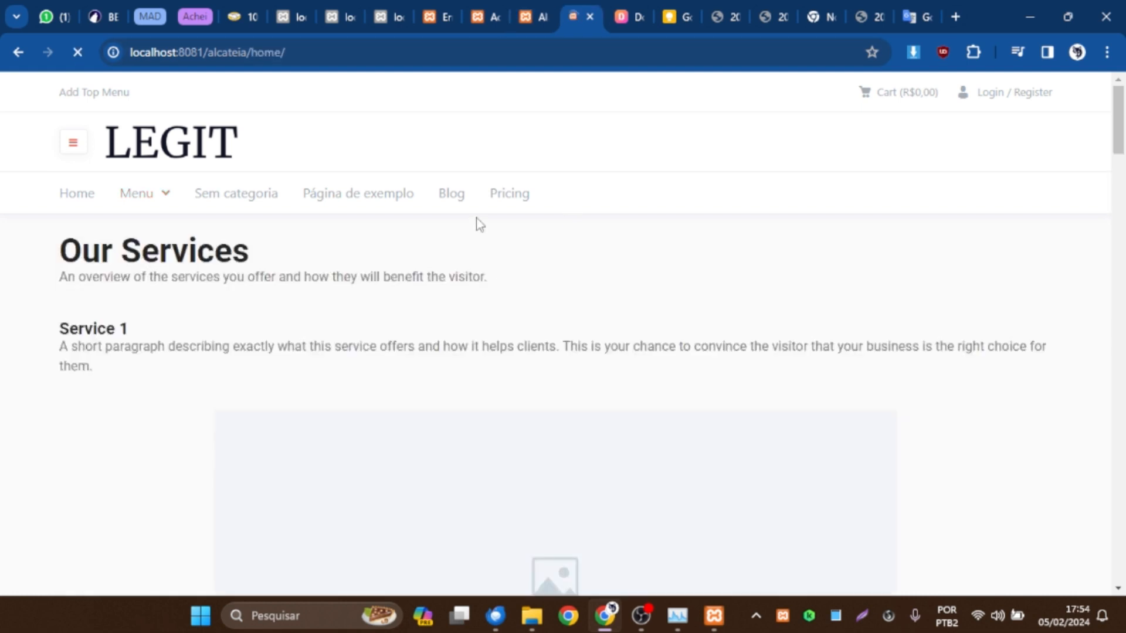
Switch to the XAMPP Control Panel, reposition its window over the site and clear the log's text selection to review the module status.
left_click(714, 616)
left_click_drag(345, 61, 606, 211)
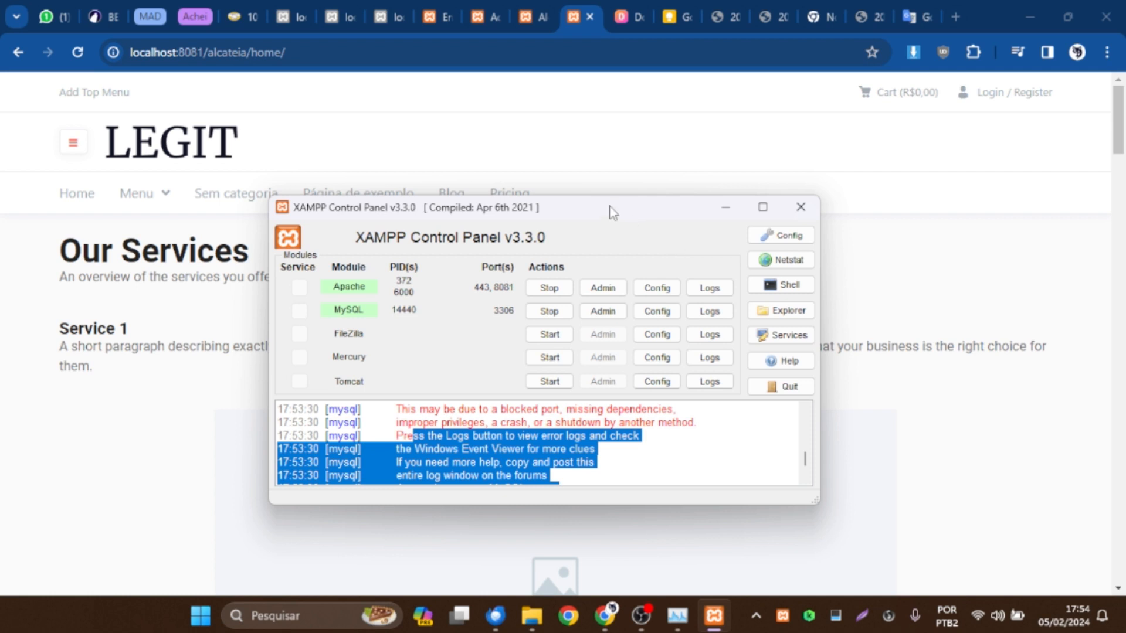
left_click_drag(612, 212, 616, 174)
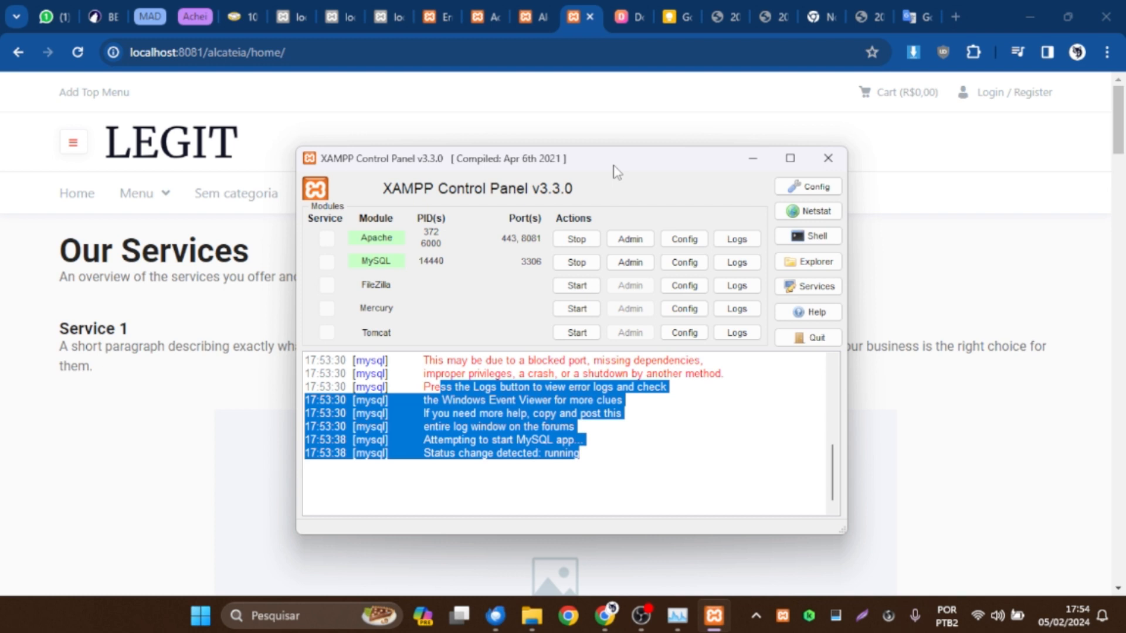
left_click(534, 426)
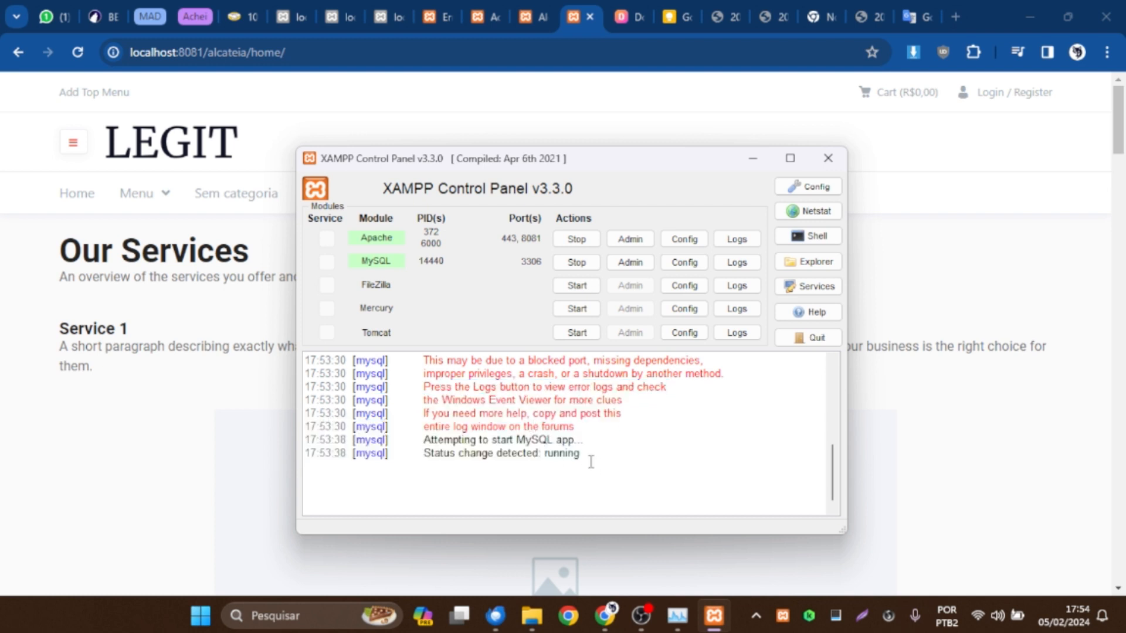